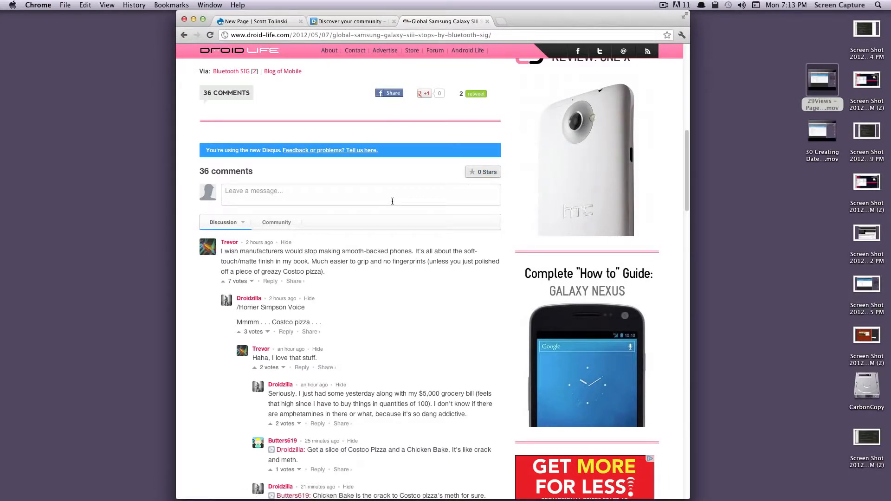
Examine the Disqus comment form under the article, including its message box and guest name fields
left_click(350, 199)
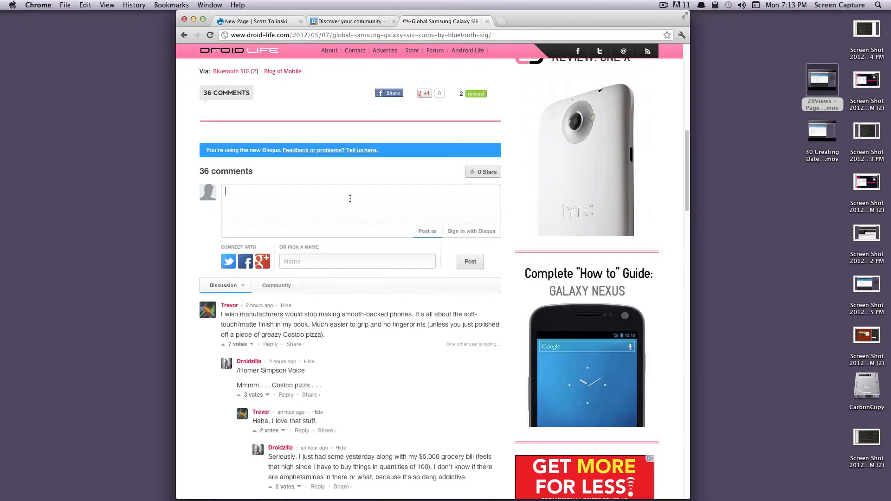
left_click(315, 262)
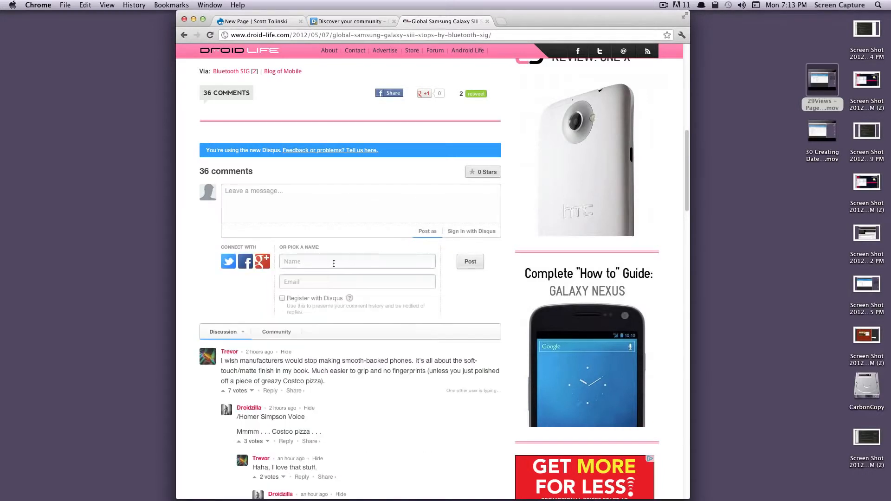
left_click(391, 201)
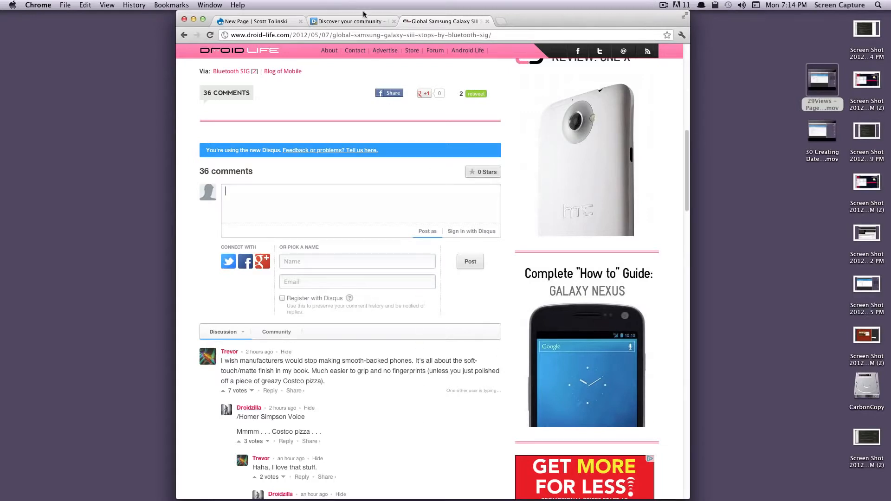
Go to the Disqus site, widen the browser window and open the account's dashboard
left_click(359, 22)
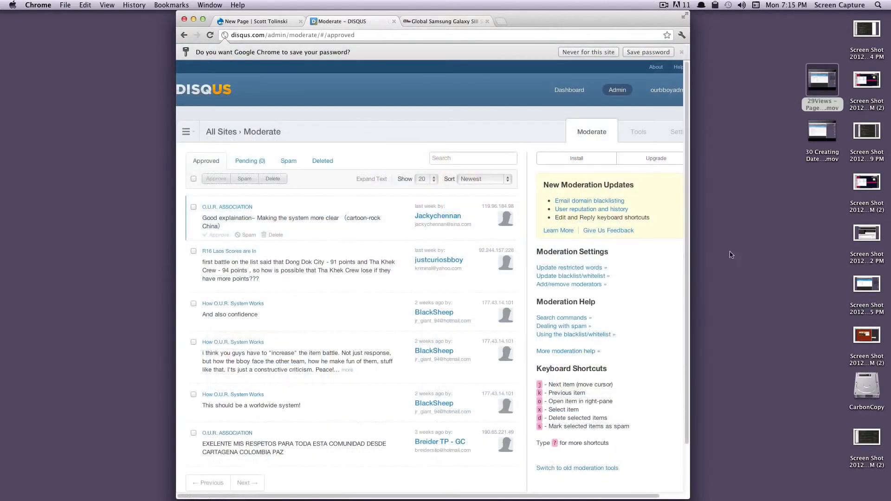
left_click_drag(695, 256, 783, 256)
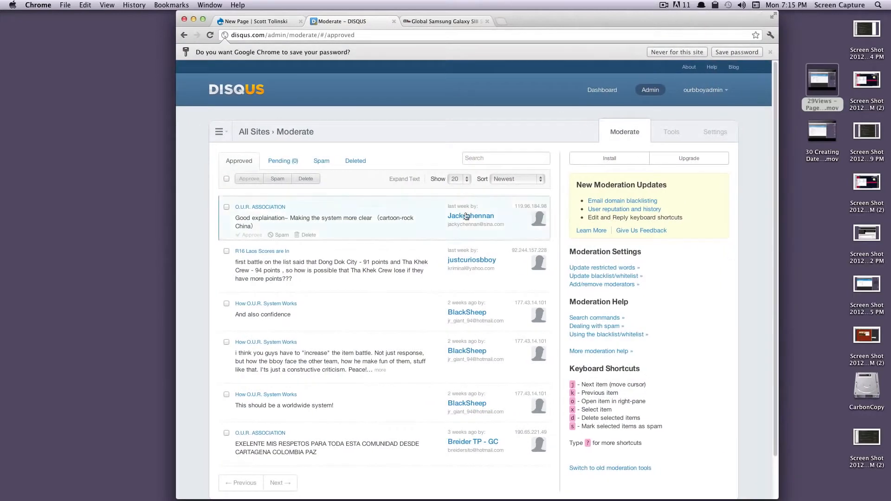
right_click(407, 218)
left_click(434, 159)
left_click(411, 143)
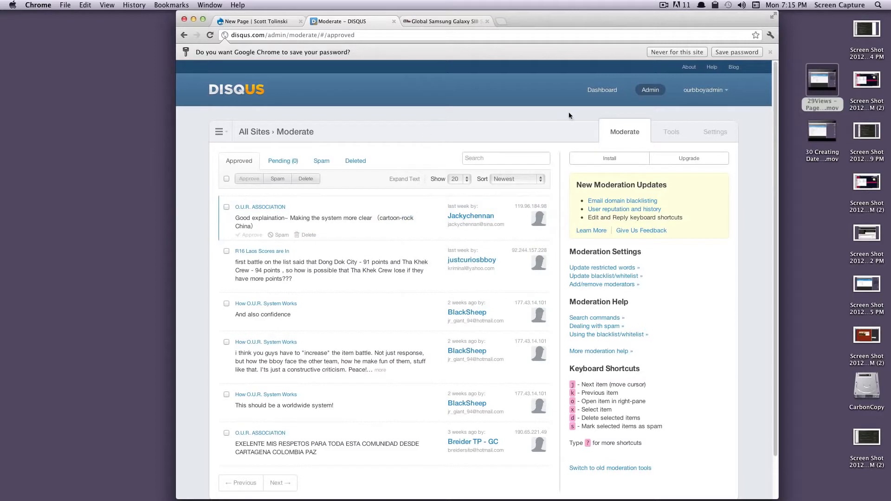
left_click(694, 93)
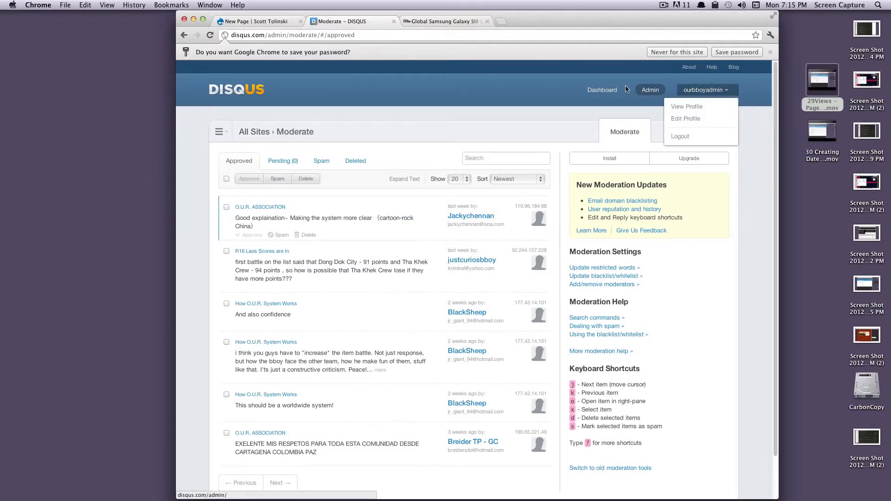
left_click(611, 92)
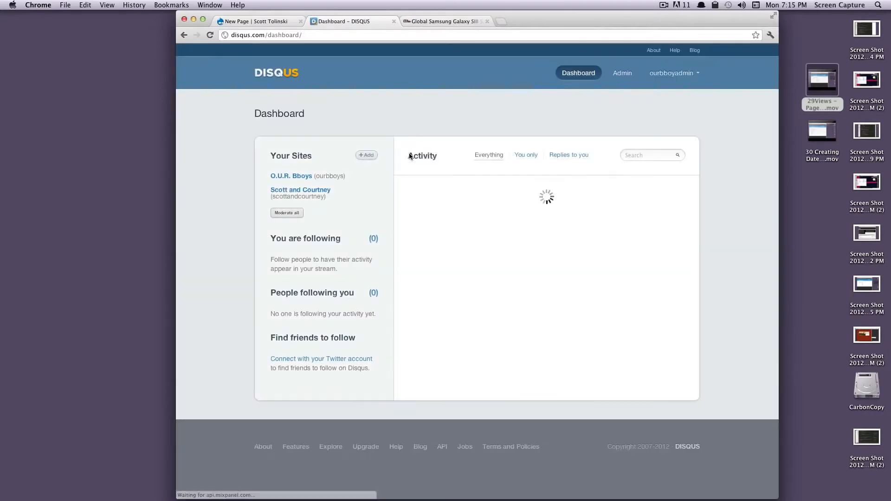
Register a new Disqus site with the site's domain as URL, the owner's full name as site name, and the suggested shortname
left_click(361, 155)
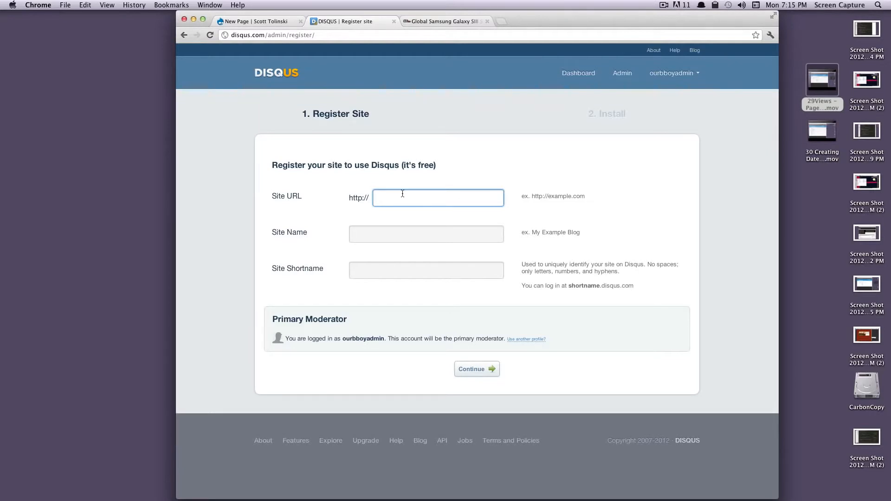
type("scotttolinski.com")
left_click(397, 235)
type("Sco")
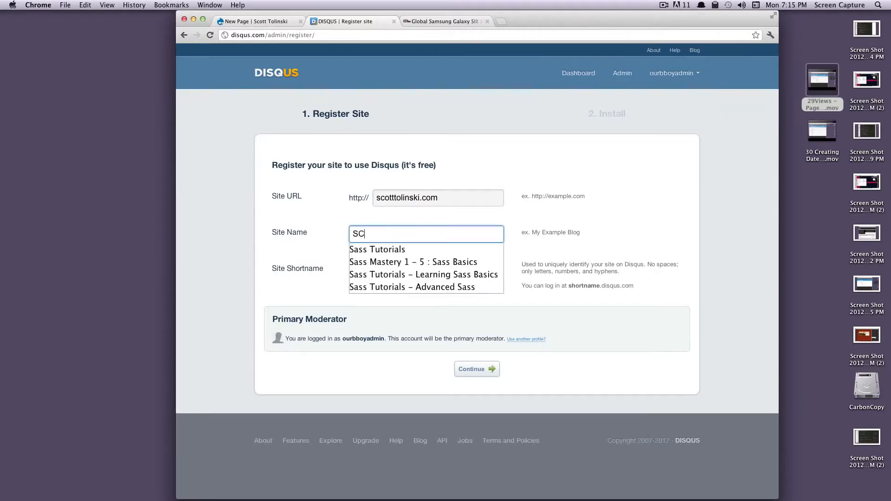
type("tt Tolinski")
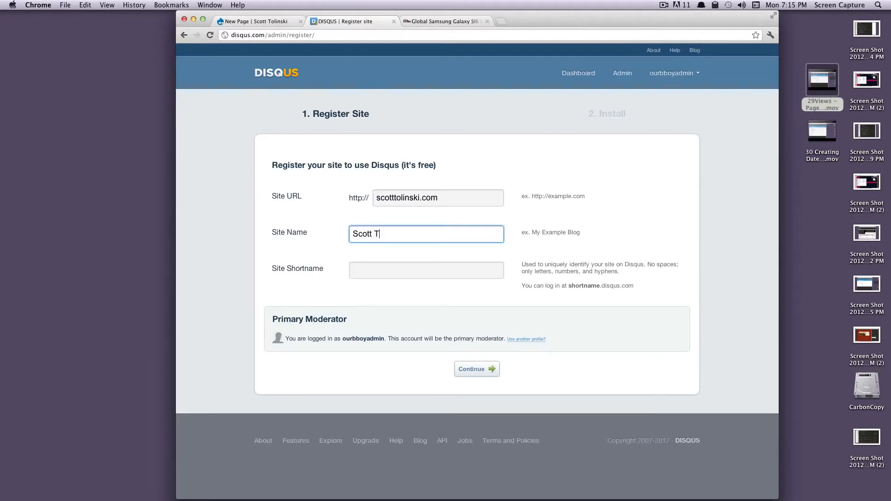
key("Tab")
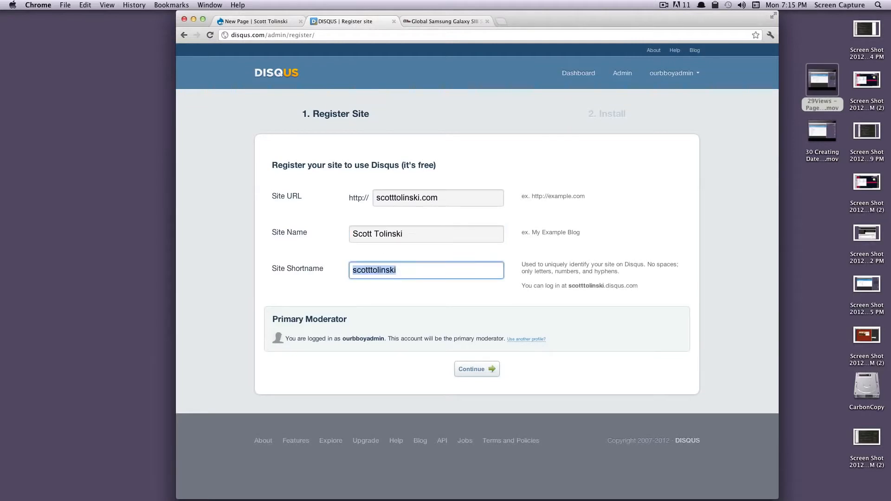
left_click(478, 370)
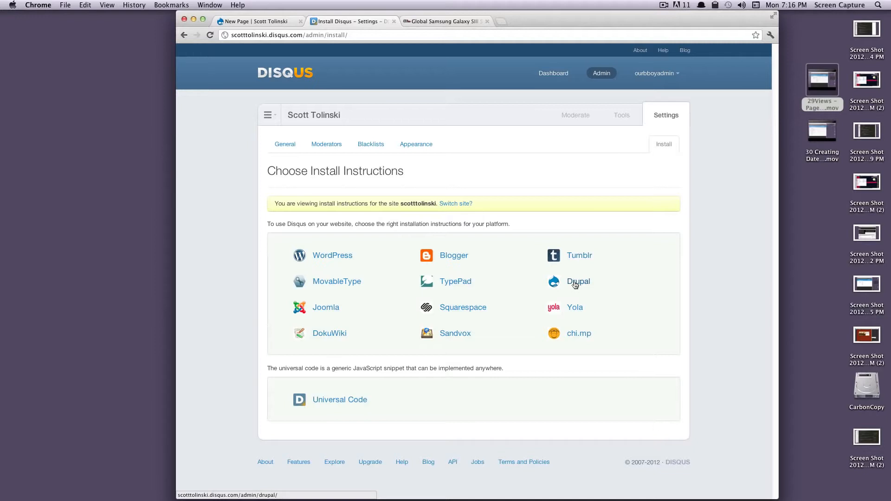
Choose the Drupal install instructions and open the linked Disqus module project page in a new browser tab
left_click(575, 283)
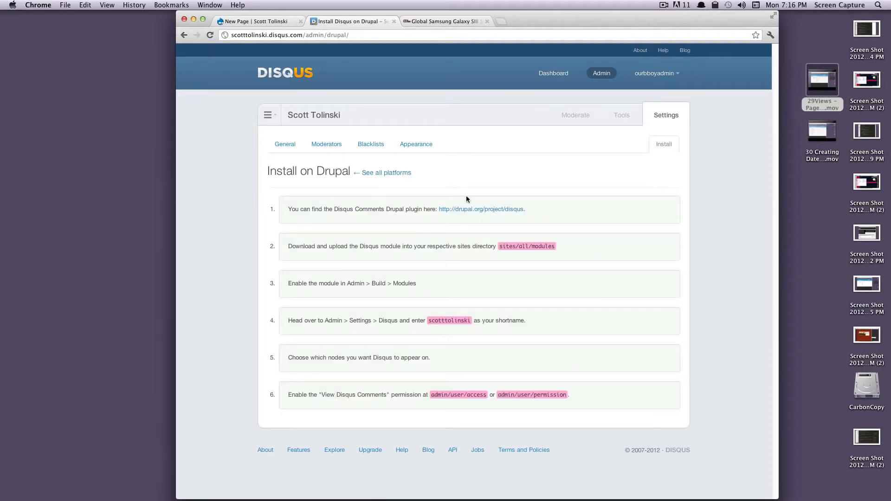
right_click(488, 211)
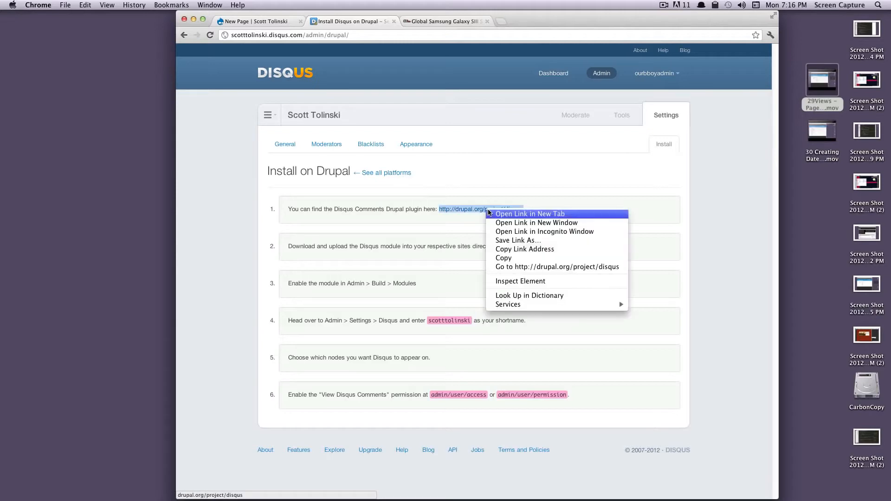
left_click(492, 213)
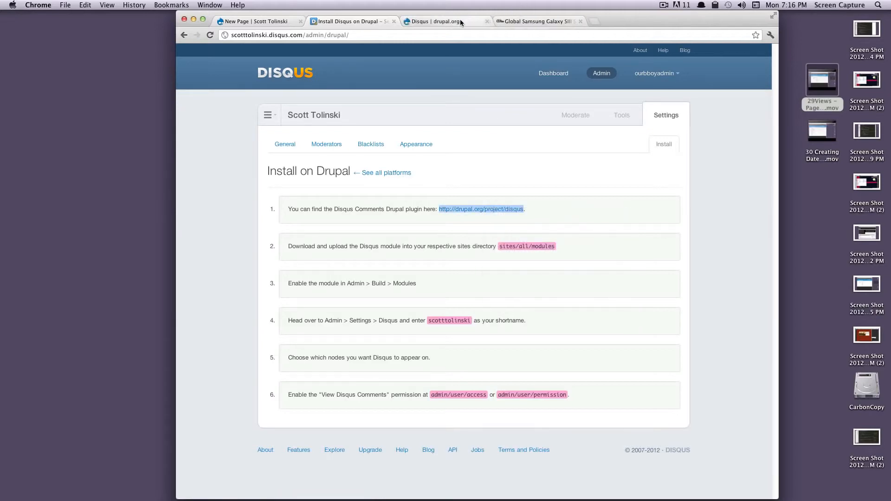
left_click(461, 21)
Download the recommended 7.x-1.9 tar.gz release of the Disqus module and extract the archive
scroll(443, 192, "down", 10)
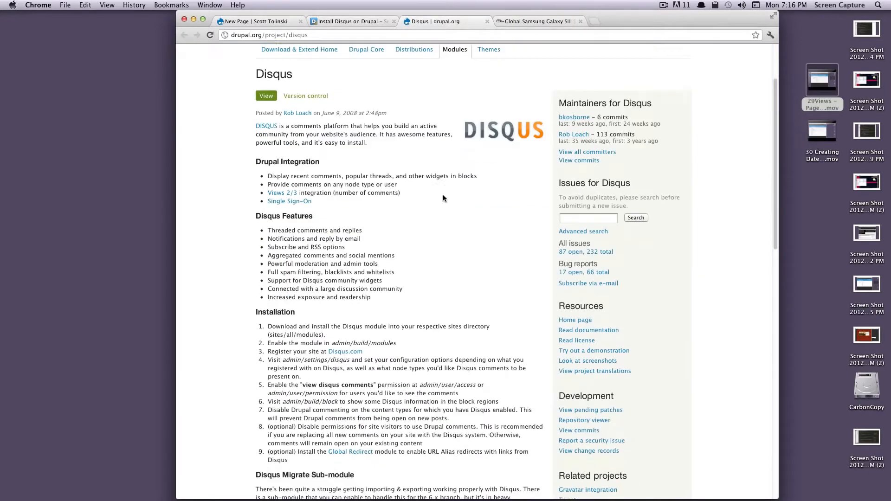
scroll(444, 189, "up", 3)
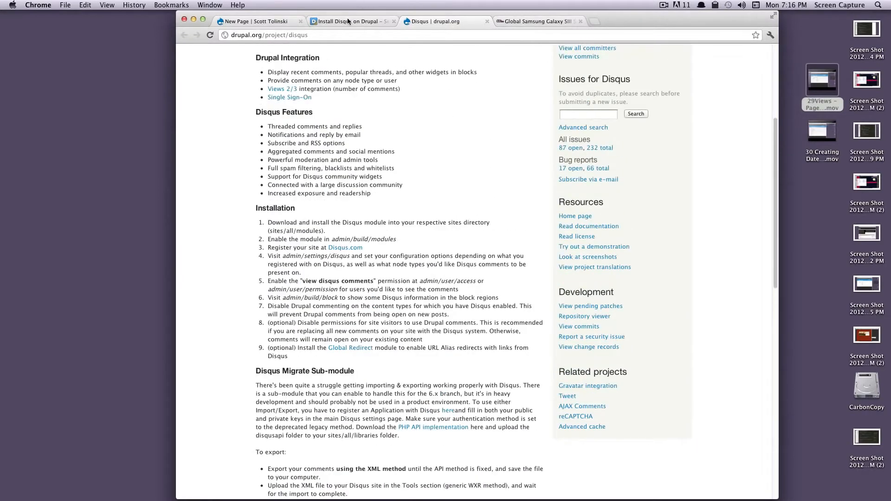
key("ctrl+shift+Tab")
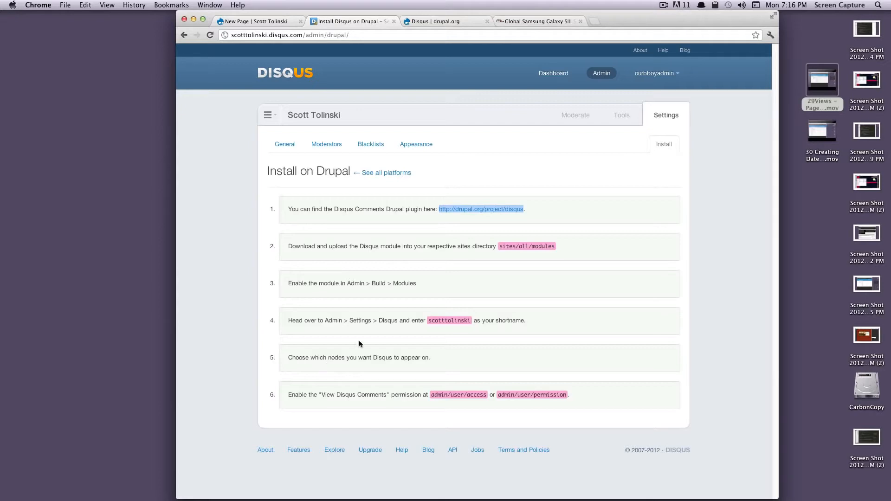
left_click(431, 22)
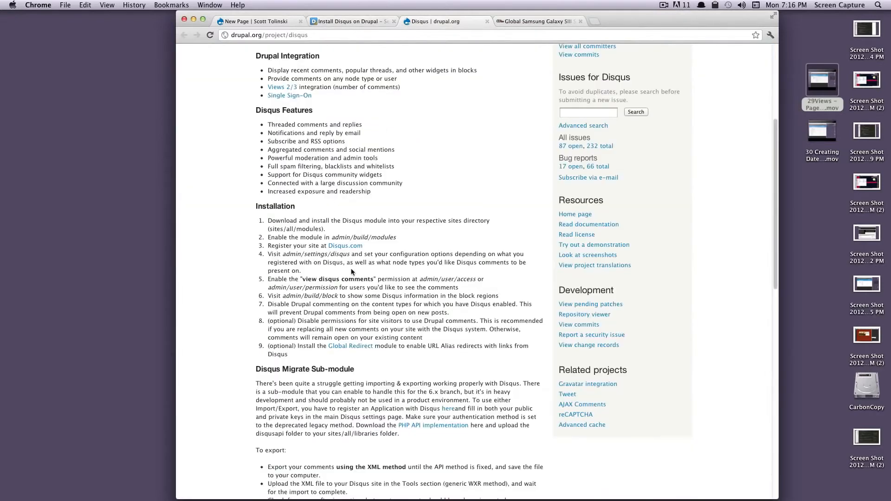
scroll(351, 272, "down", 10)
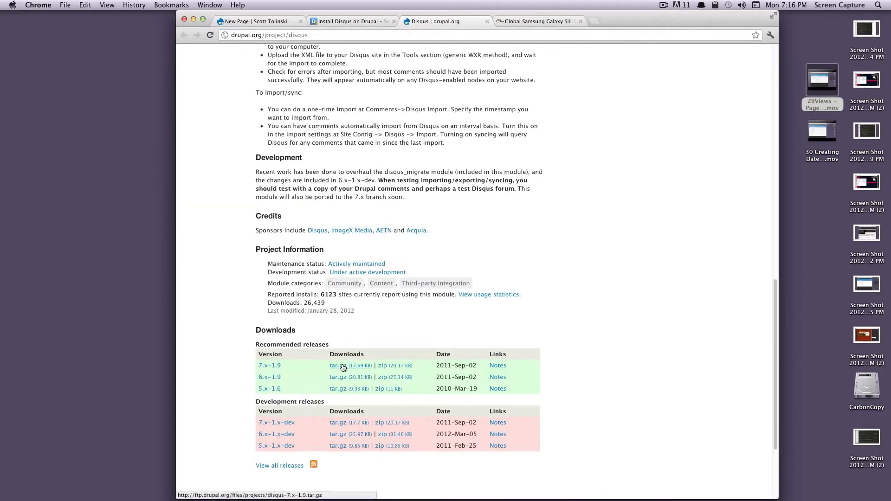
left_click(342, 366)
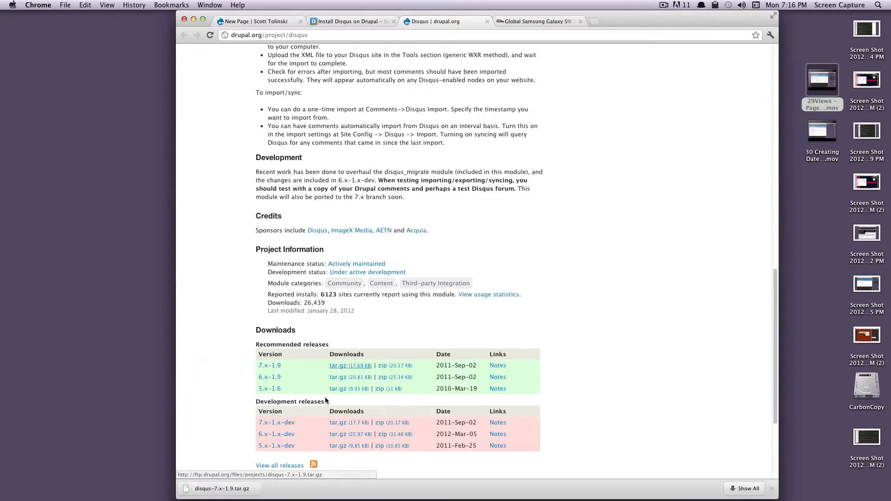
left_click(218, 489)
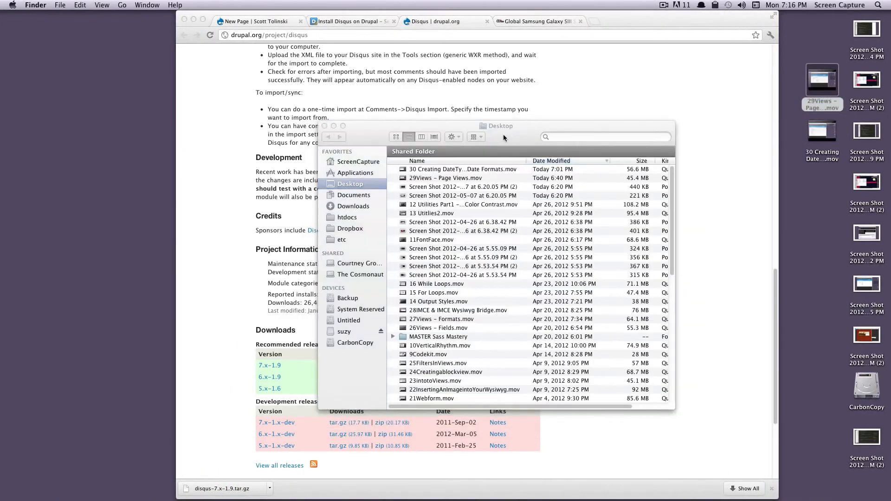
In Finder, open the sites folder of the st site in htdocs and expand its all folder
left_click_drag(503, 134, 648, 126)
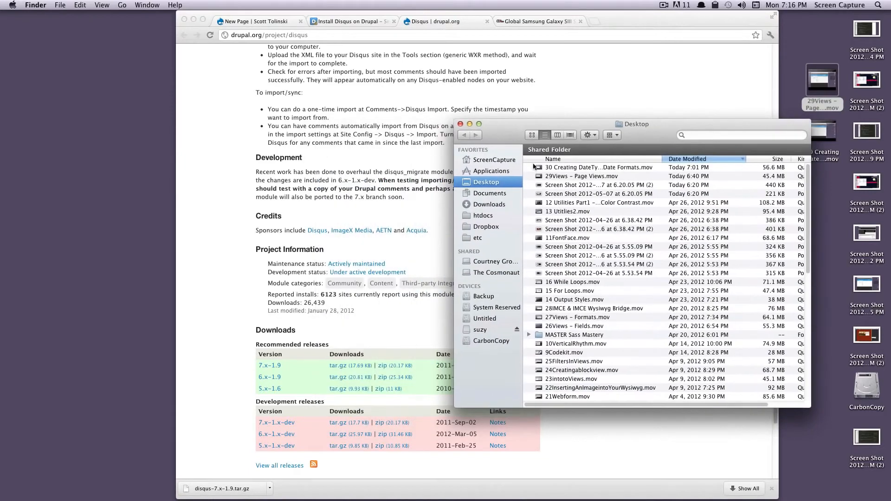
left_click(491, 219)
double_click(542, 297)
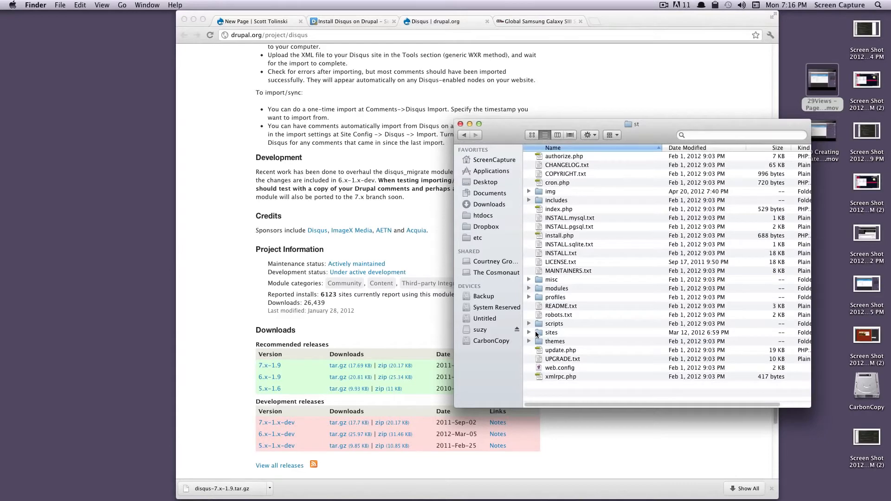
double_click(540, 333)
left_click(529, 156)
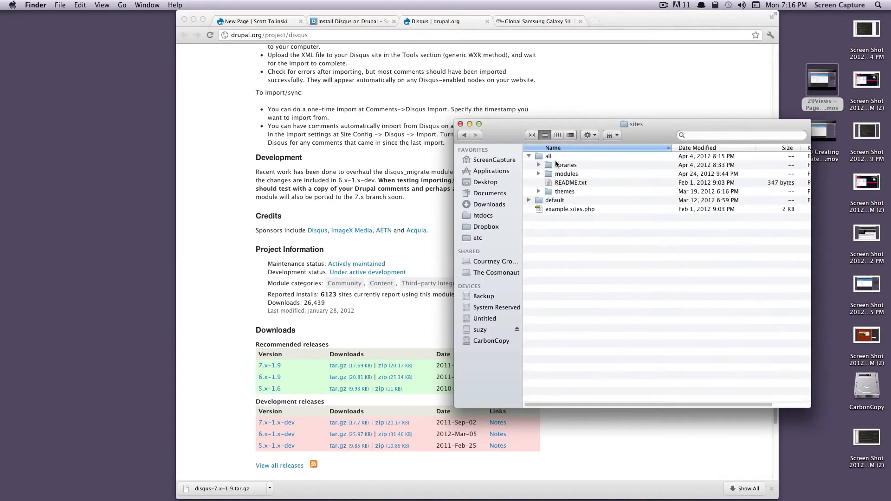
Move the extracted disqus folder from Downloads into the site's sites/all/modules folder
key("super+grave")
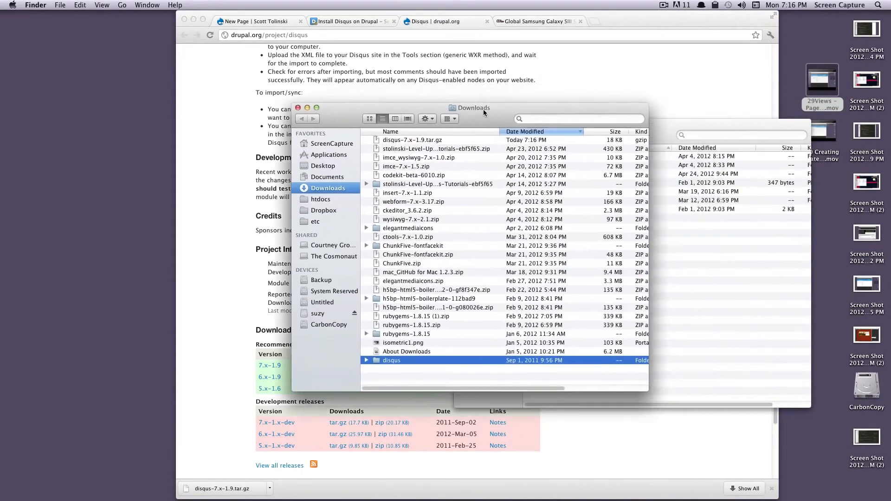
left_click_drag(483, 109, 302, 80)
left_click_drag(193, 330, 555, 175)
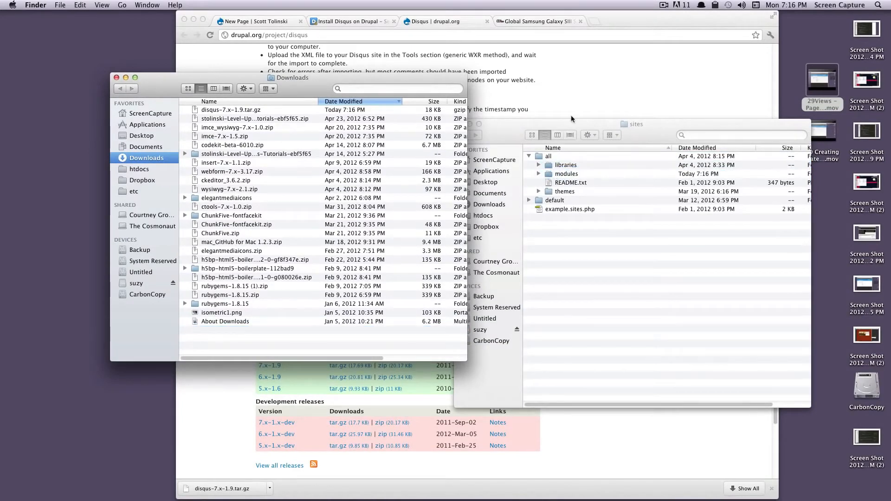
Return to Chrome, close the Disqus module's project page and review steps 2 and 3 of the Drupal install instructions
left_click(574, 94)
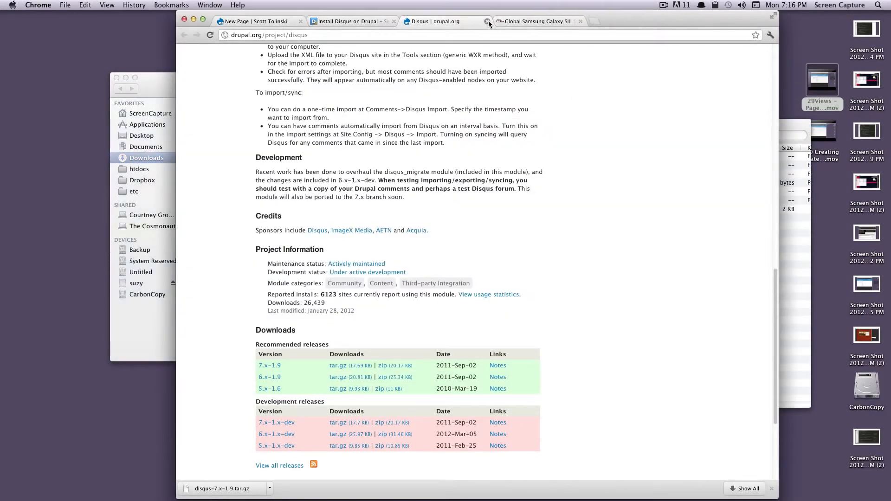
left_click(487, 21)
left_click_drag(313, 247, 553, 246)
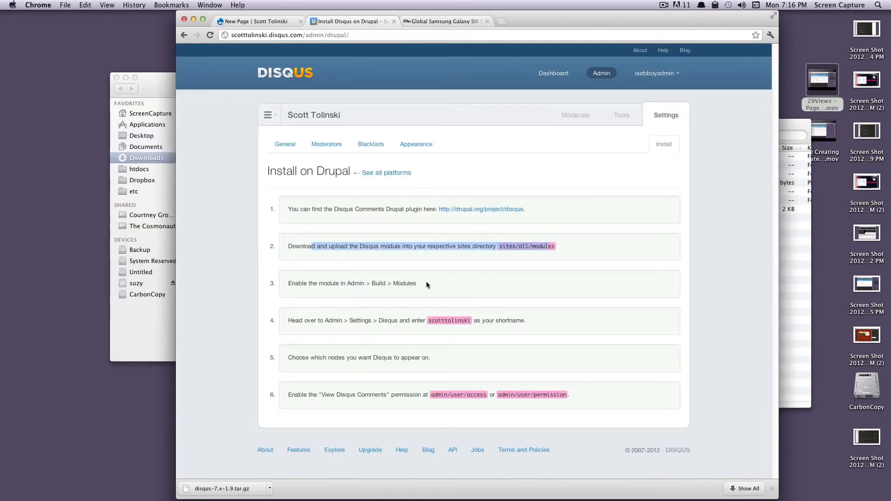
left_click_drag(424, 284, 281, 283)
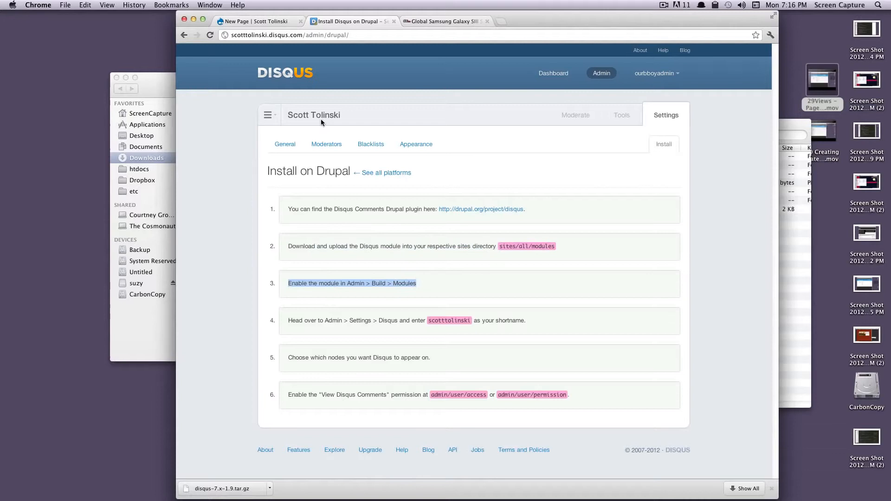
Open the Drupal site's module list and locate the Disqus module by searching the page for "disqu"
left_click(255, 21)
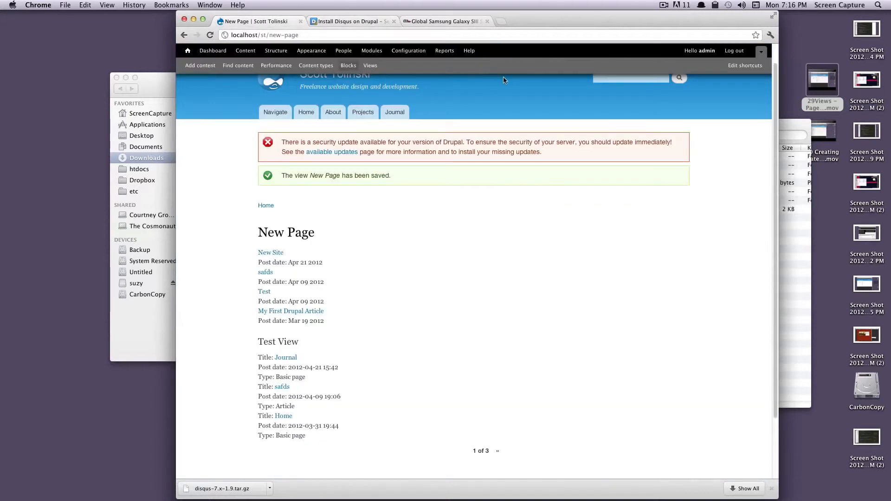
left_click(371, 50)
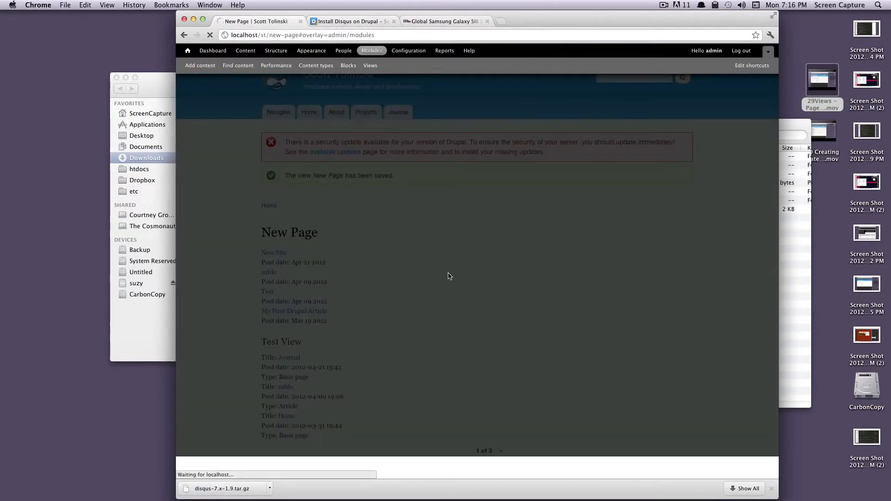
scroll(451, 277, "down", 10)
scroll(452, 278, "down", 20)
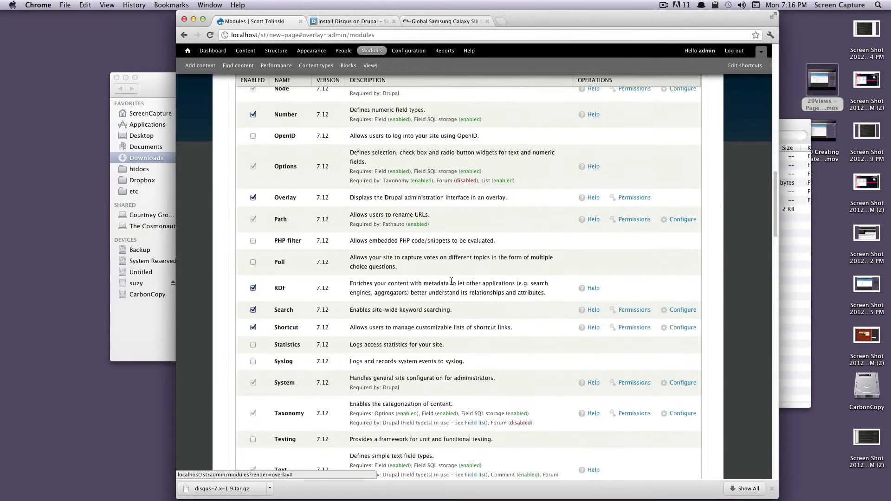
scroll(449, 297, "down", 20)
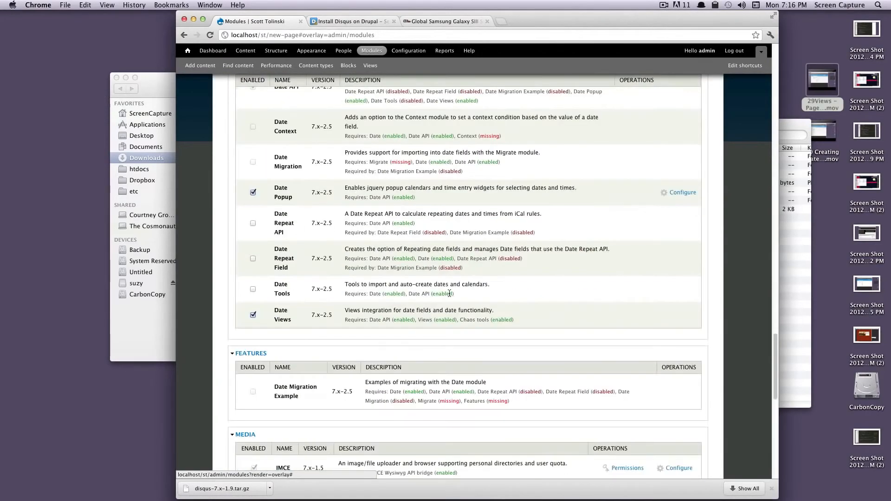
scroll(415, 344, "down", 5)
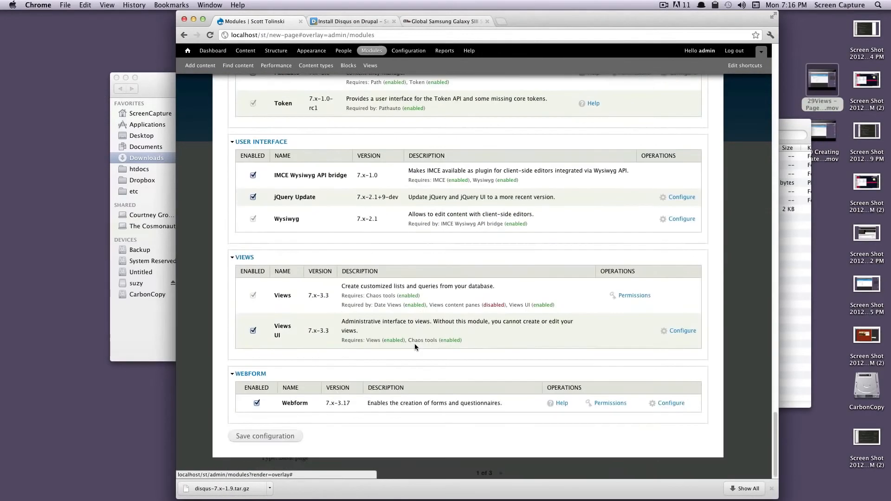
scroll(415, 343, "up", 10)
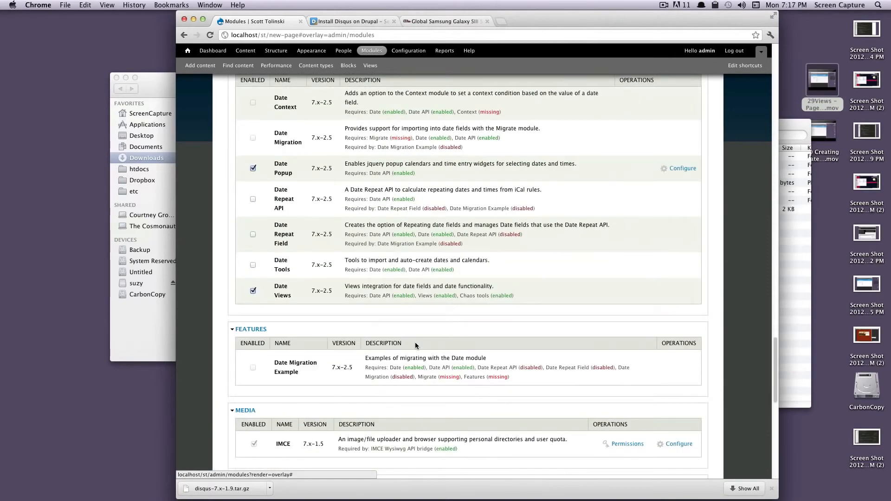
key("super+f")
type("dis")
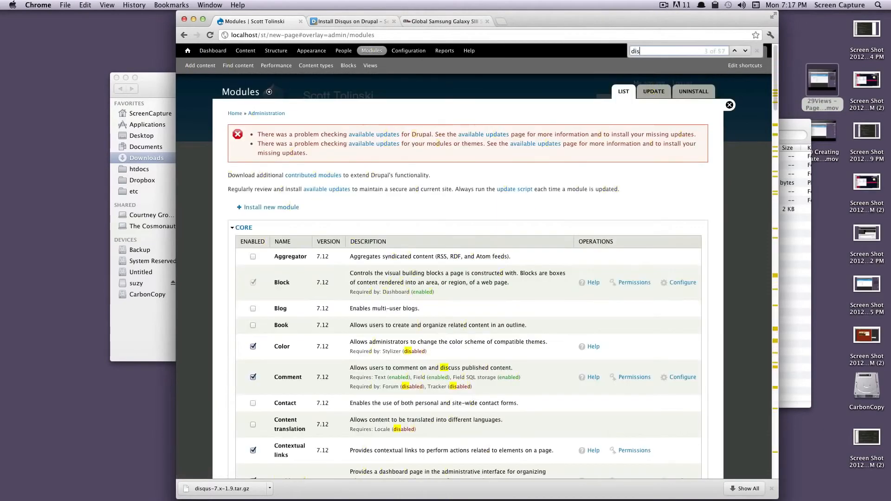
type("qu")
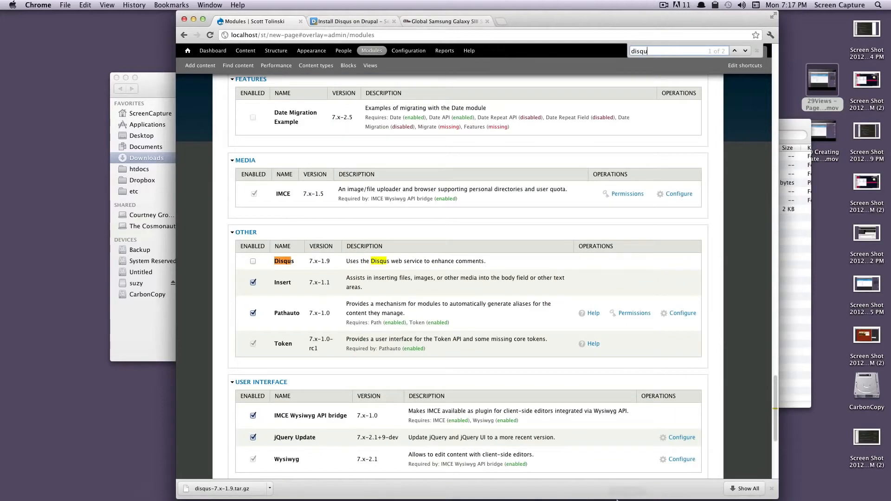
Enable the Disqus module under Other and save the module configuration
left_click(253, 261)
scroll(266, 263, "down", 5)
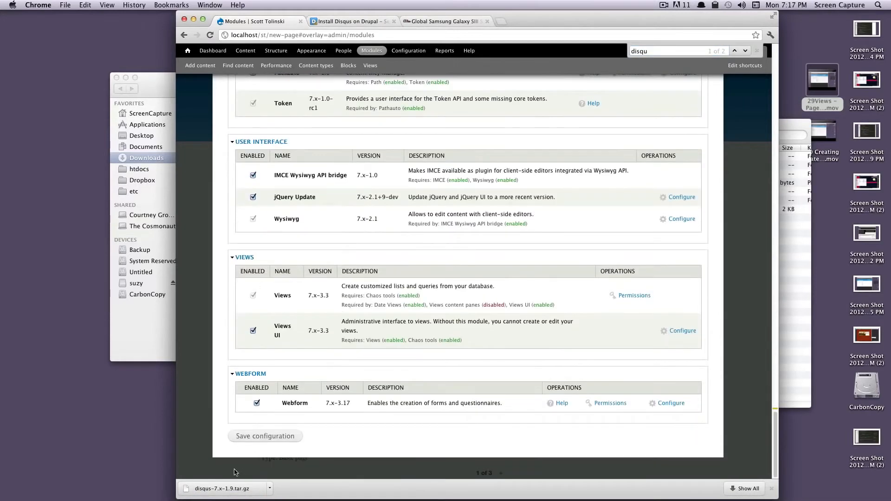
left_click(262, 435)
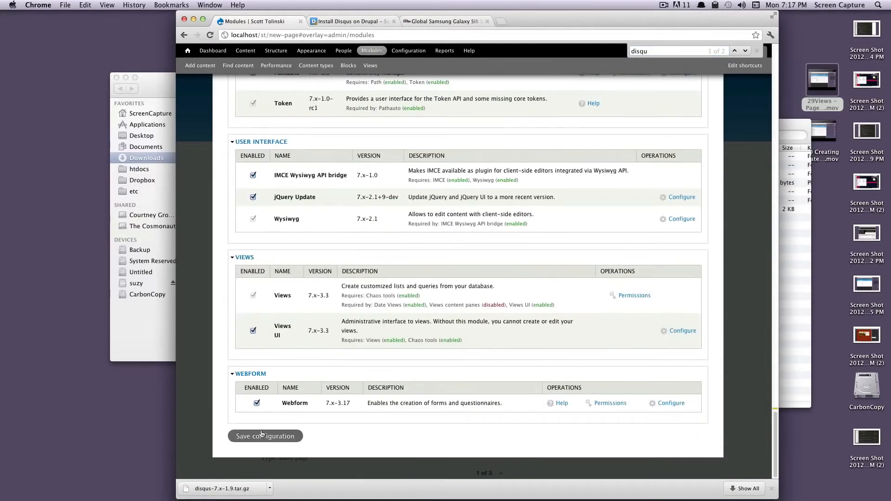
Copy the site's shortname from step 4 of Disqus's Drupal install instructions
left_click(336, 21)
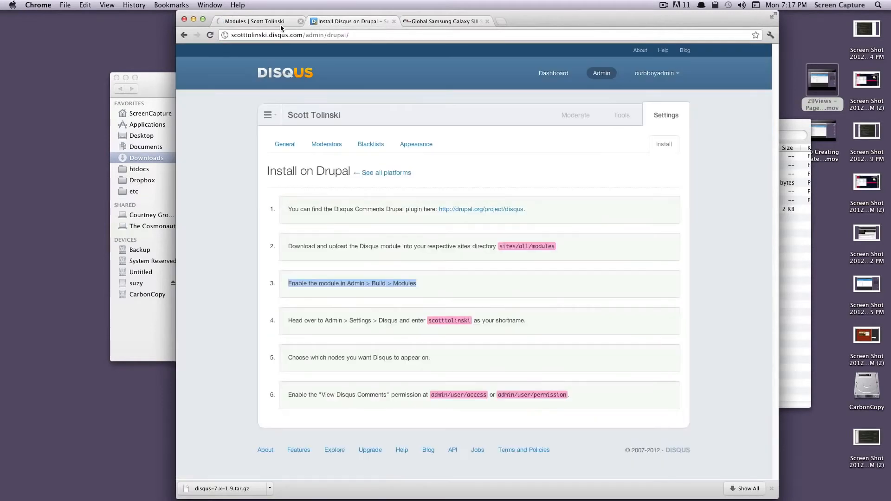
left_click(334, 322)
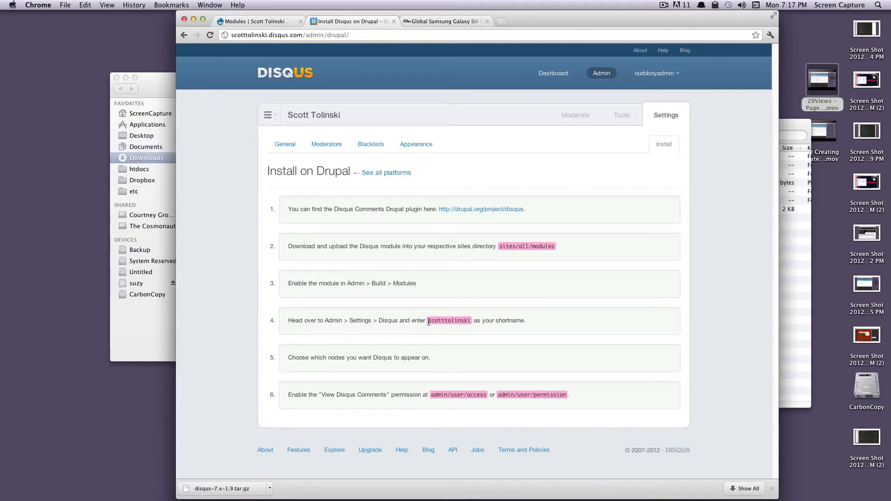
left_click_drag(428, 323, 469, 321)
key("super+c")
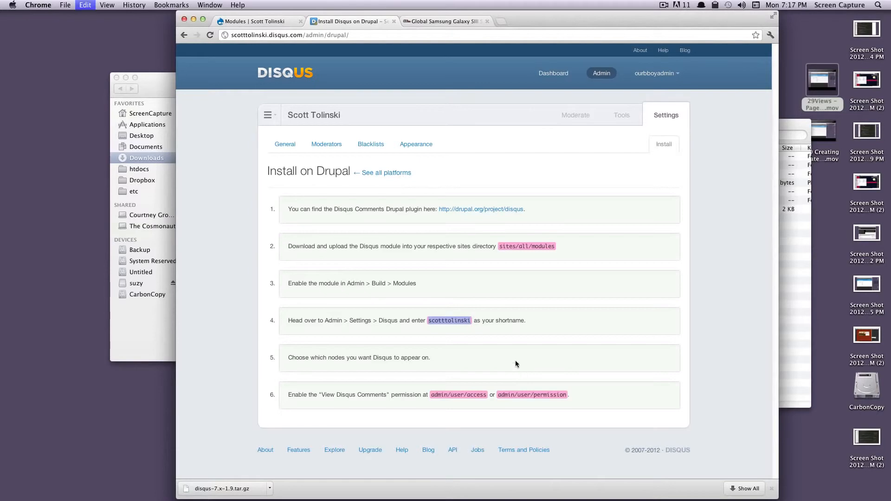
Open the Disqus settings under Web Services in the Drupal site's configuration and paste the copied shortname
key("super+alt+Left")
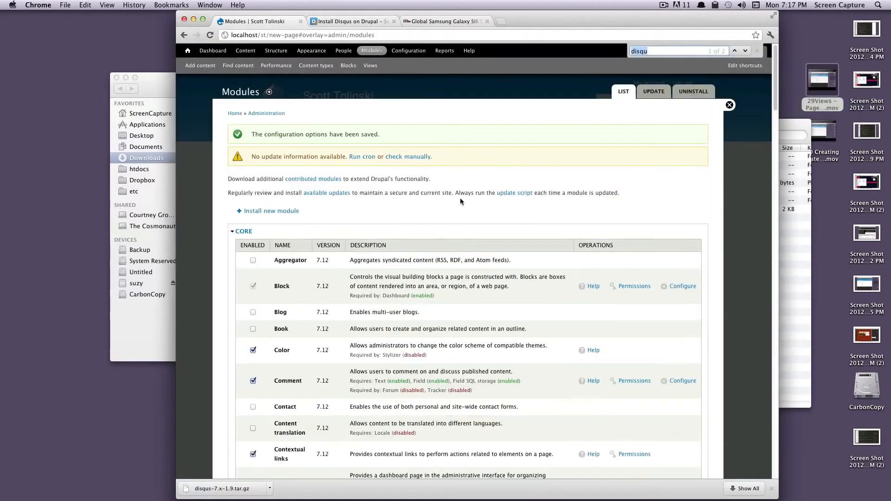
right_click(412, 49)
left_click(402, 51)
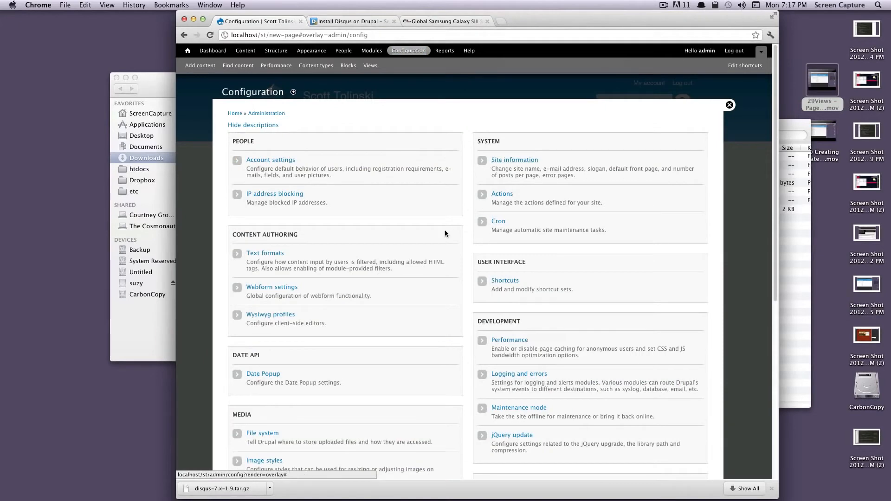
scroll(445, 231, "down", 5)
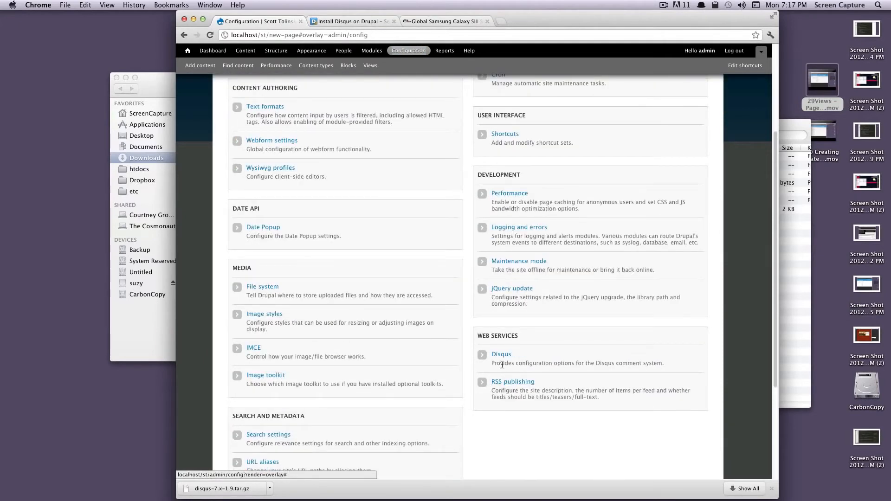
left_click(502, 355)
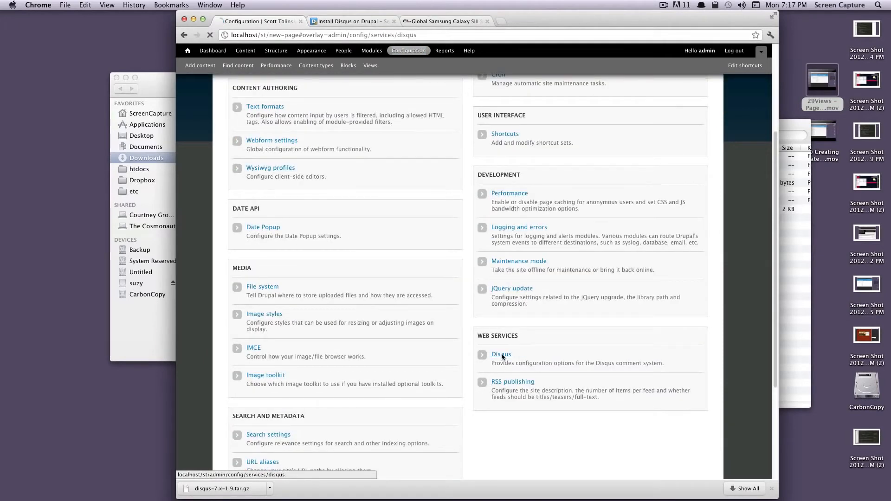
left_click(315, 157)
key("super+v")
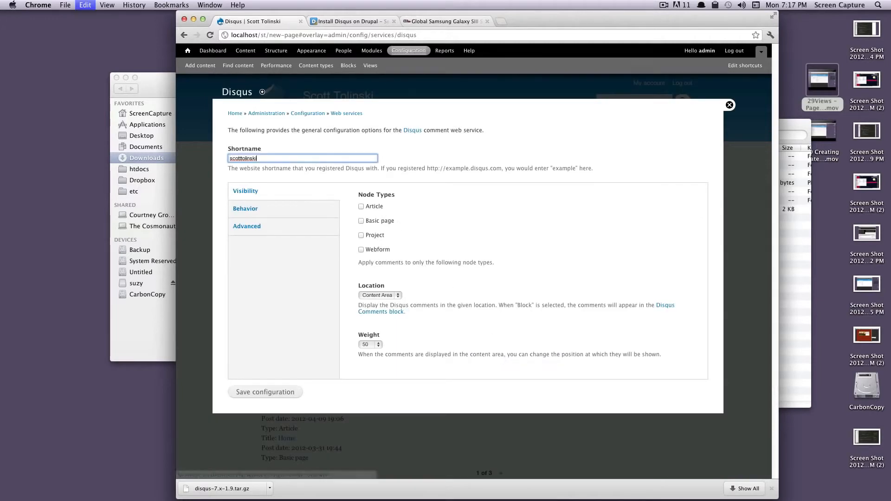
left_click(457, 166)
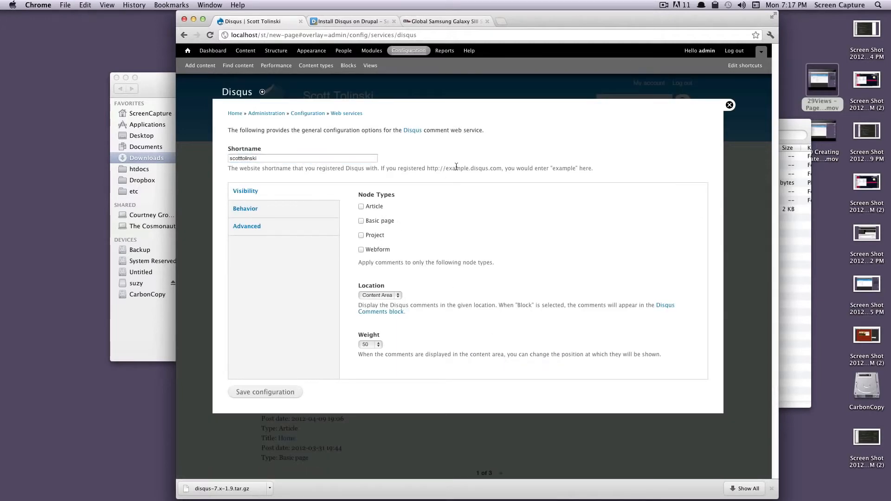
Review steps 5 and 6 of the Disqus install instructions and close the instructions page and the other leftover page
left_click(349, 20)
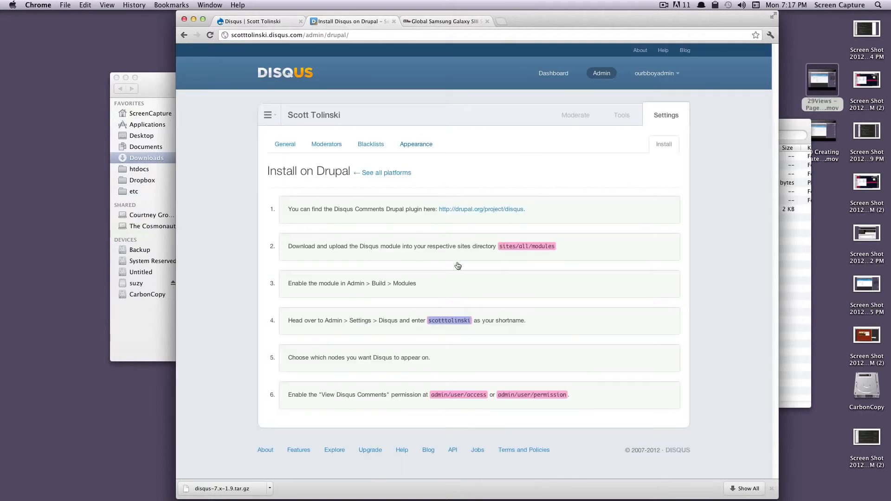
left_click_drag(430, 363, 346, 364)
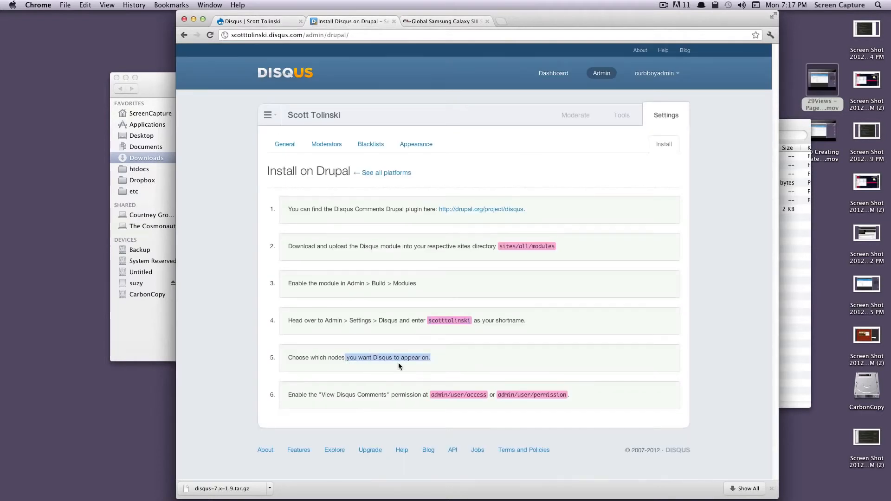
left_click_drag(288, 395, 444, 405)
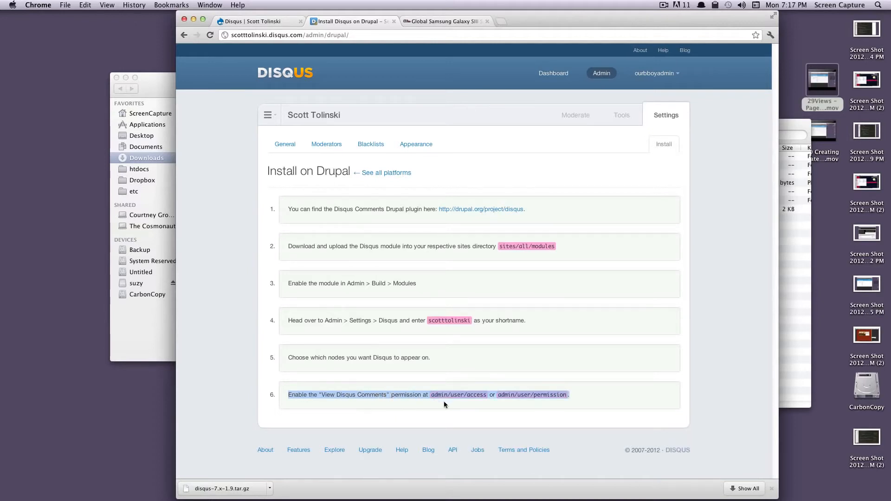
left_click(393, 21)
left_click(393, 21)
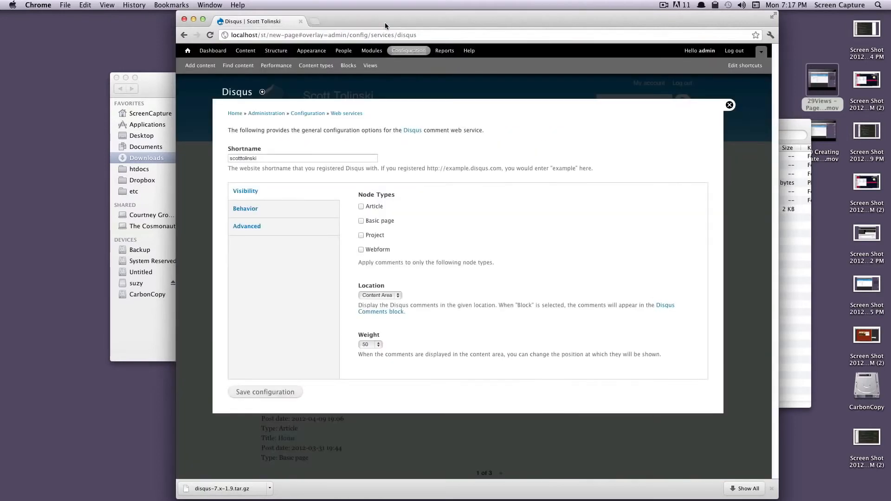
Apply Disqus comments to the Article node type, keeping the location at Content Area and the weight at 50
left_click(361, 206)
left_click(390, 297)
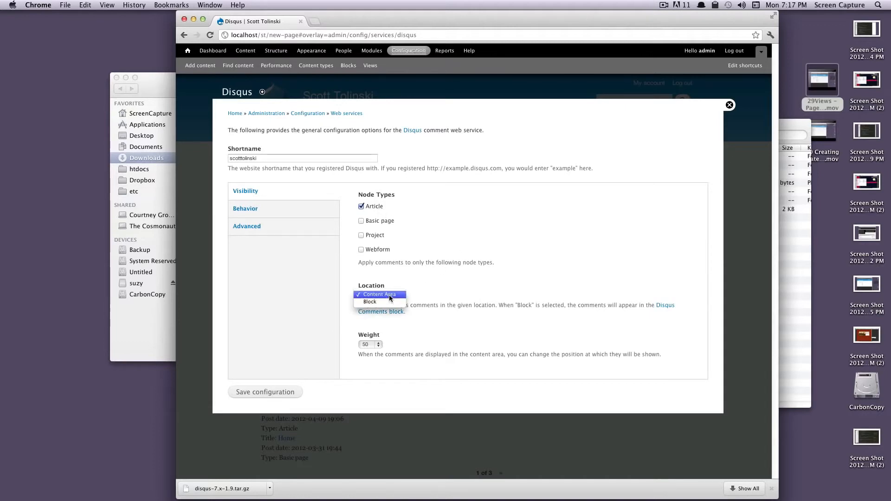
left_click(389, 296)
left_click(388, 296)
left_click(386, 294)
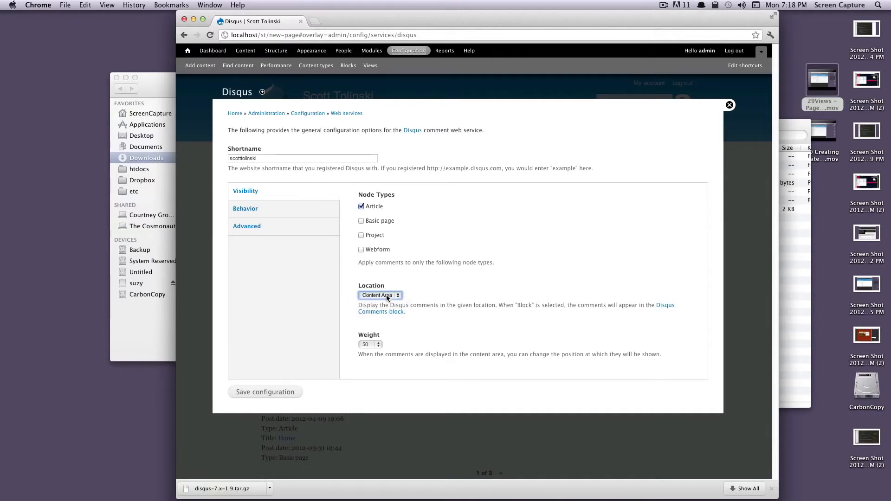
left_click(375, 344)
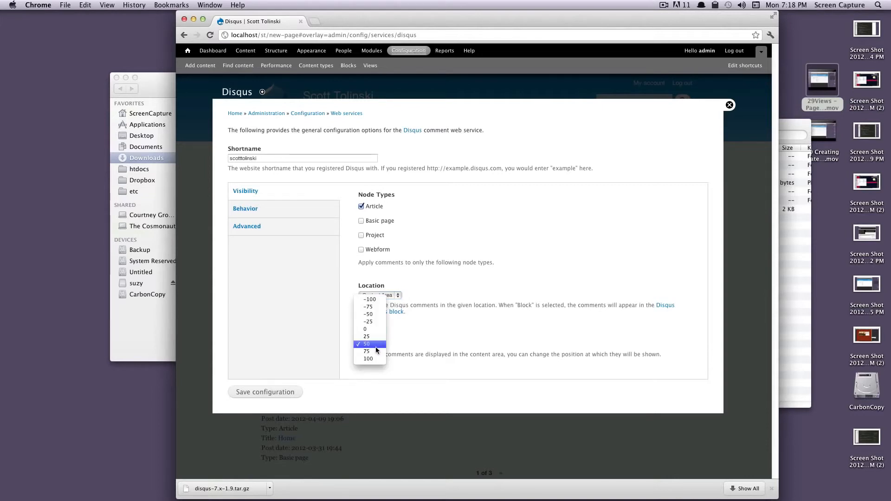
left_click(377, 344)
left_click(449, 355)
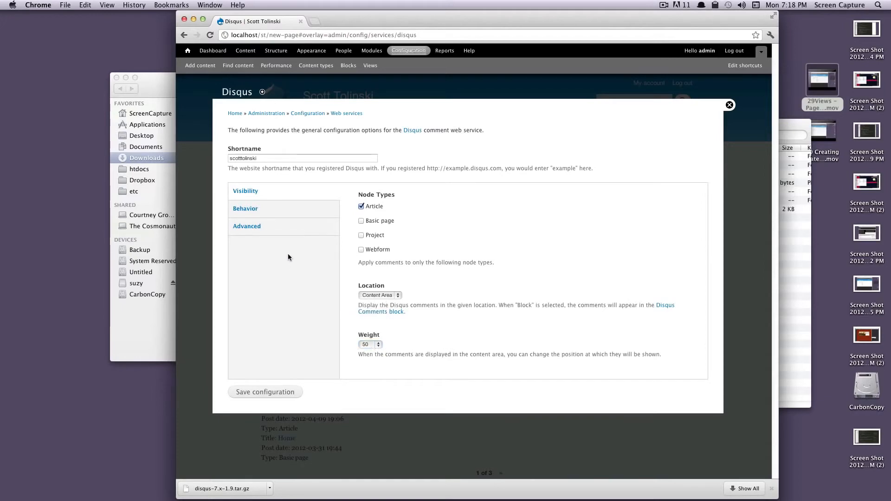
Review the Behavior and Advanced key fields, leaving them empty, and save the Disqus configuration
left_click(253, 209)
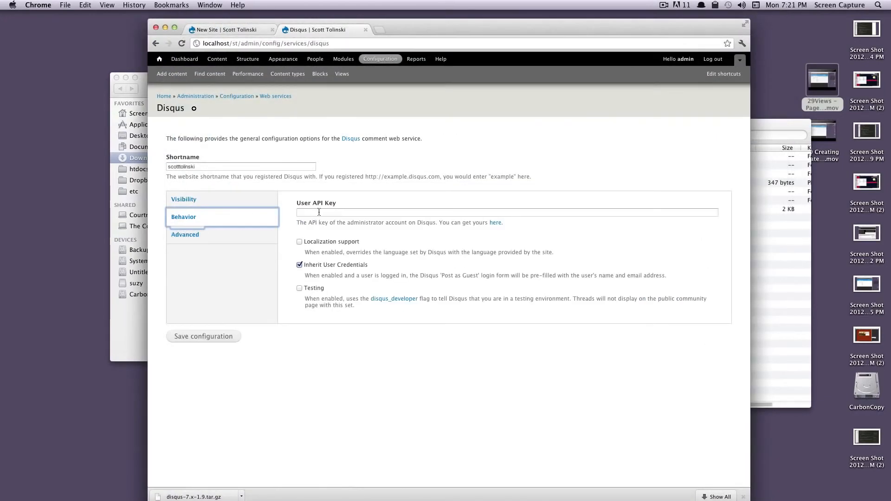
left_click(319, 212)
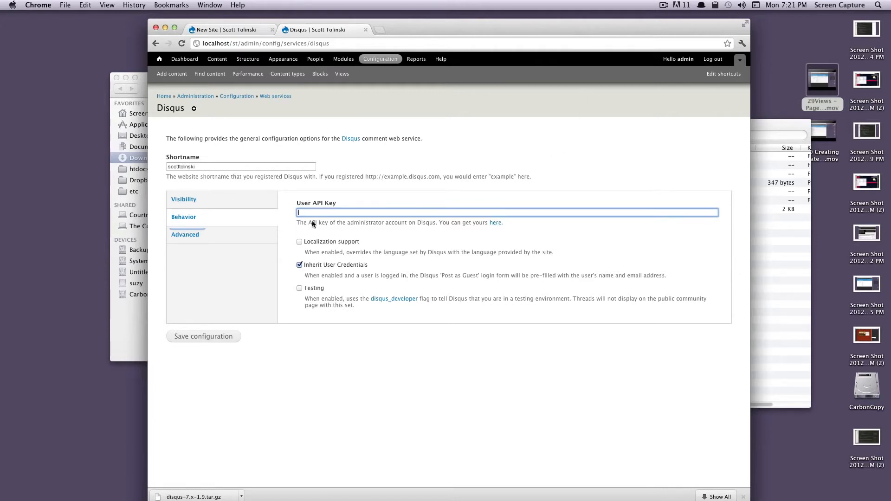
left_click(251, 242)
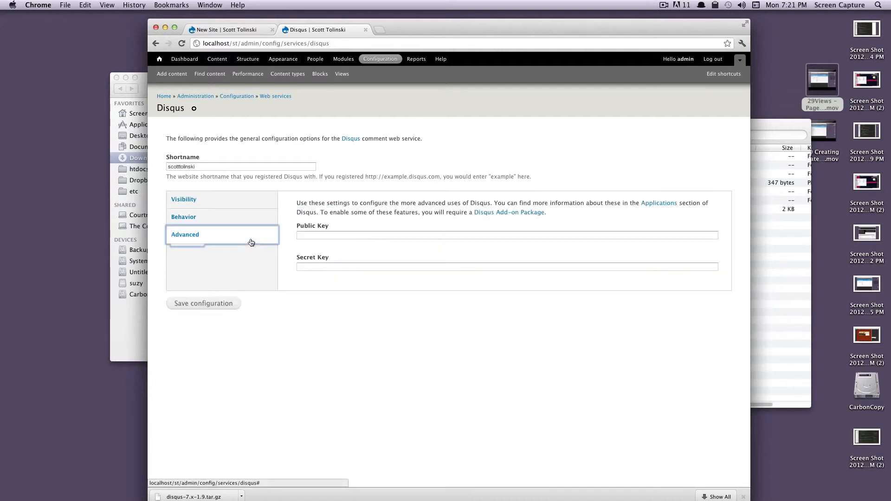
left_click(362, 236)
left_click(369, 268)
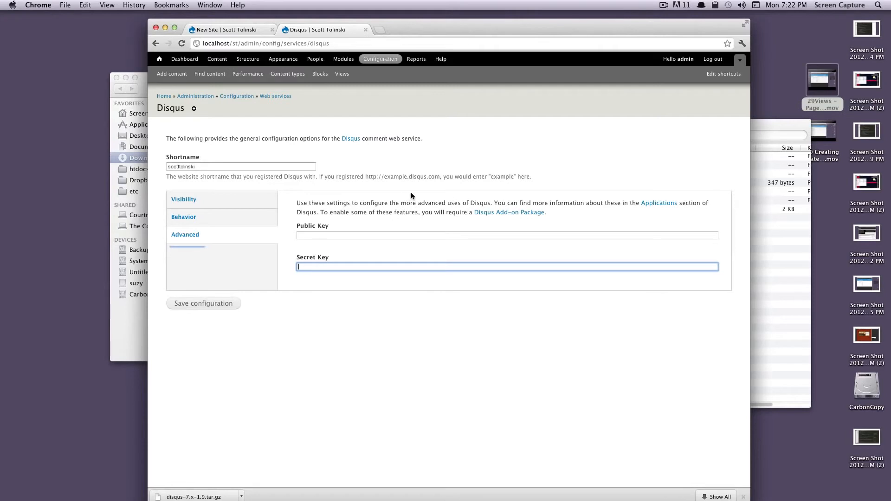
left_click(202, 304)
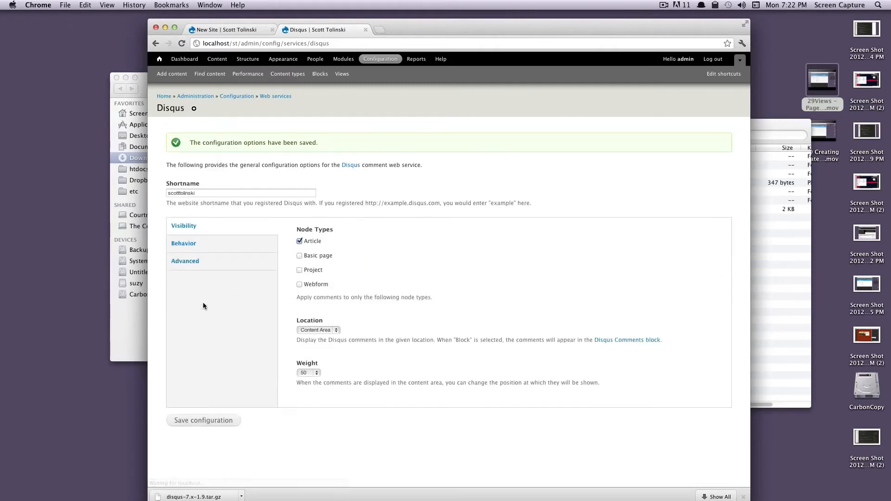
Return to the site's front end, reload it and open the Test article from the content list
key("super+1")
key("super+r")
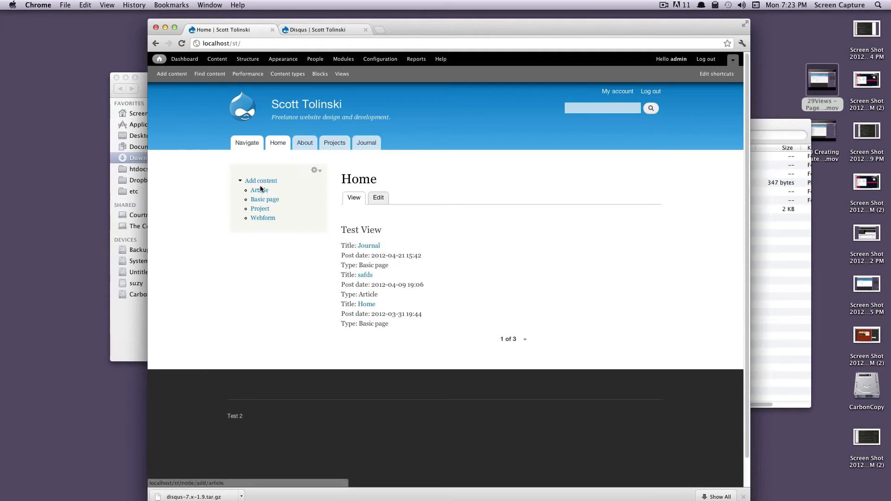
left_click(209, 74)
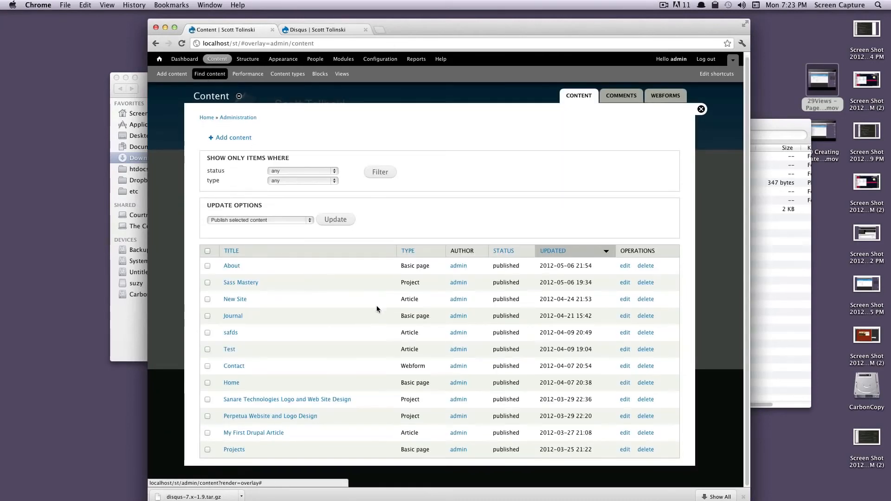
left_click(230, 349)
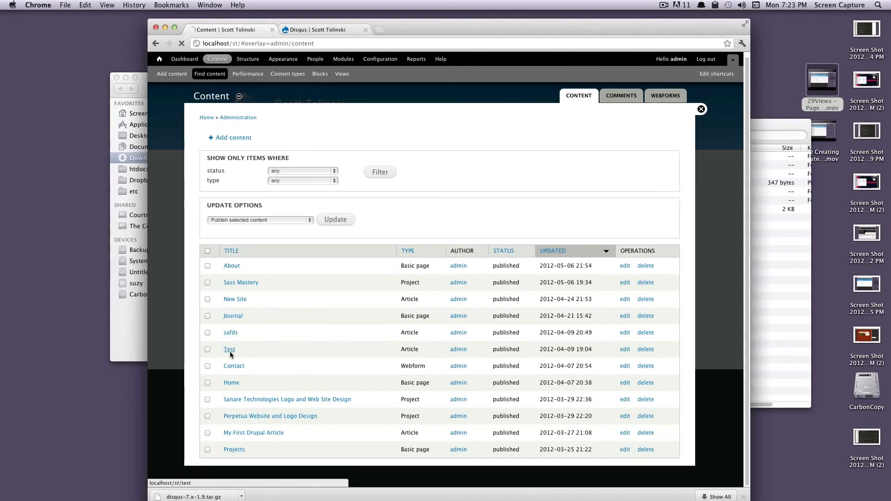
Examine the Disqus section and its connection message below the images of the Test article
scroll(235, 350, "down", 10)
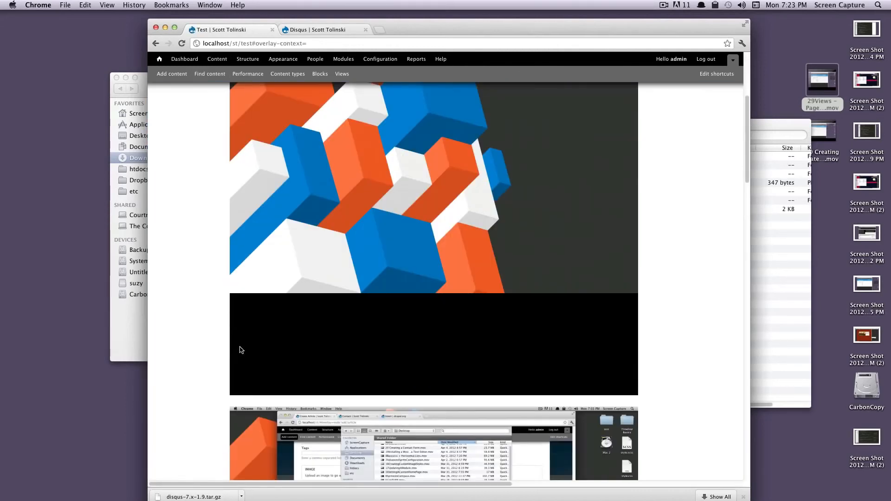
scroll(241, 350, "down", 15)
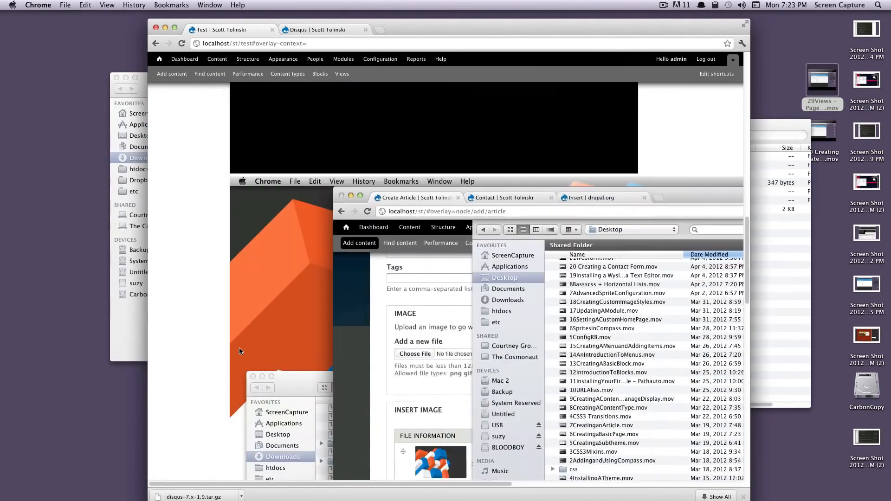
scroll(239, 347, "down", 10)
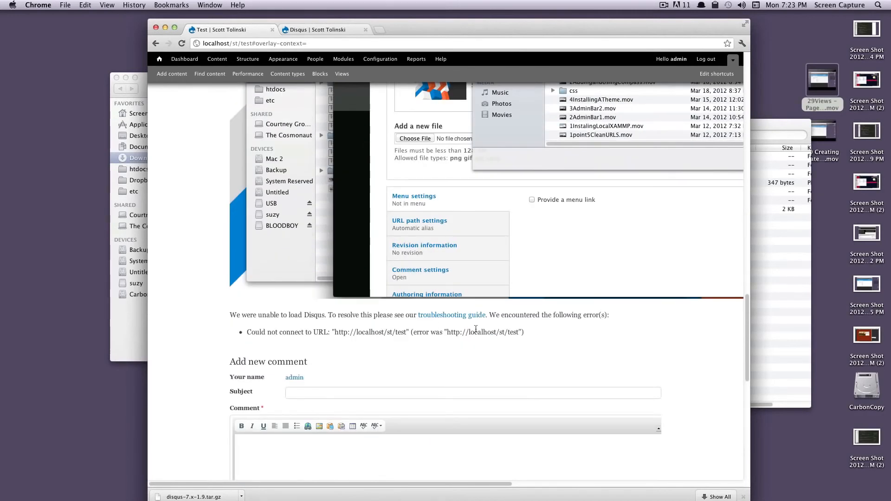
left_click_drag(475, 330, 411, 334)
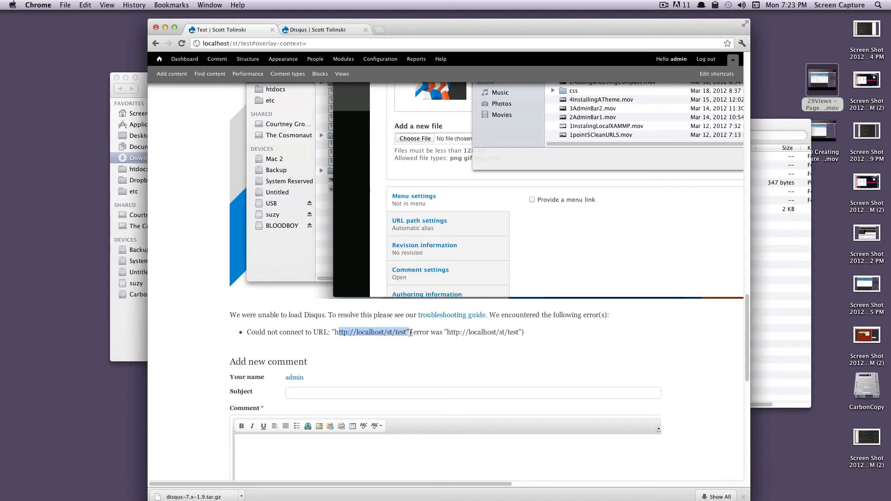
left_click(424, 336)
scroll(425, 335, "down", 3)
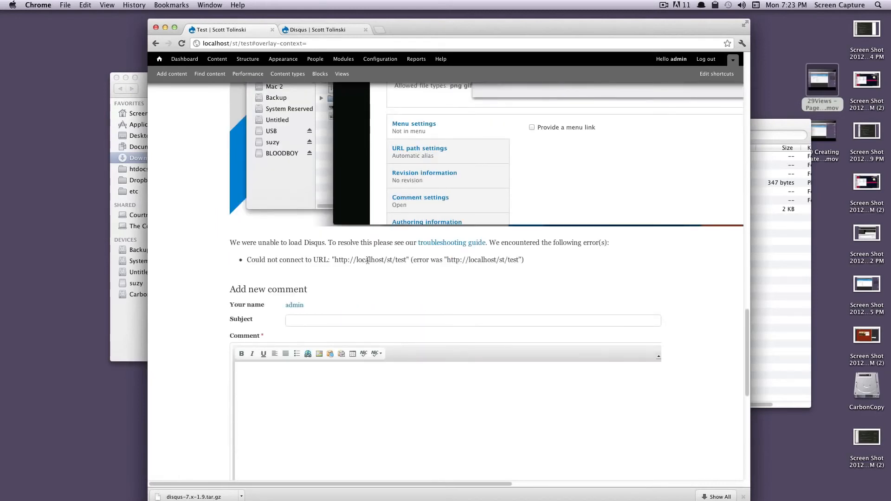
left_click_drag(363, 261, 420, 261)
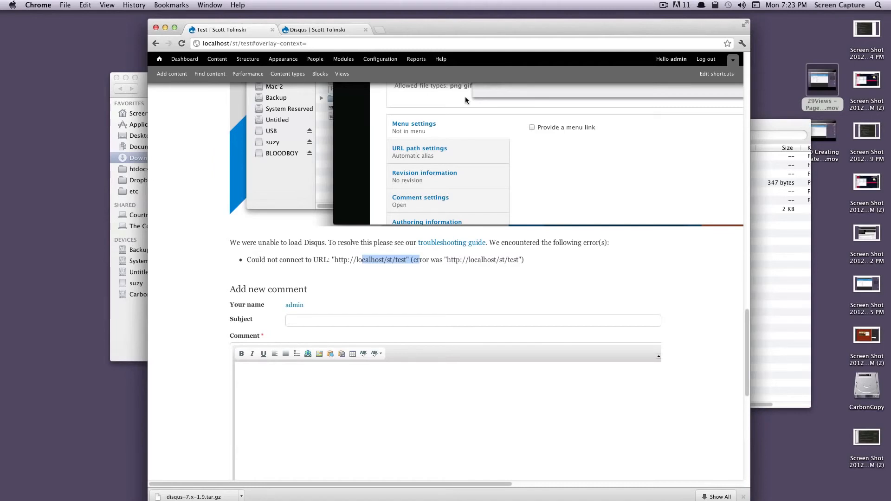
Open the site's Configuration page in a separate tab and go to the Disqus settings under Web Services
right_click(380, 59)
left_click(396, 65)
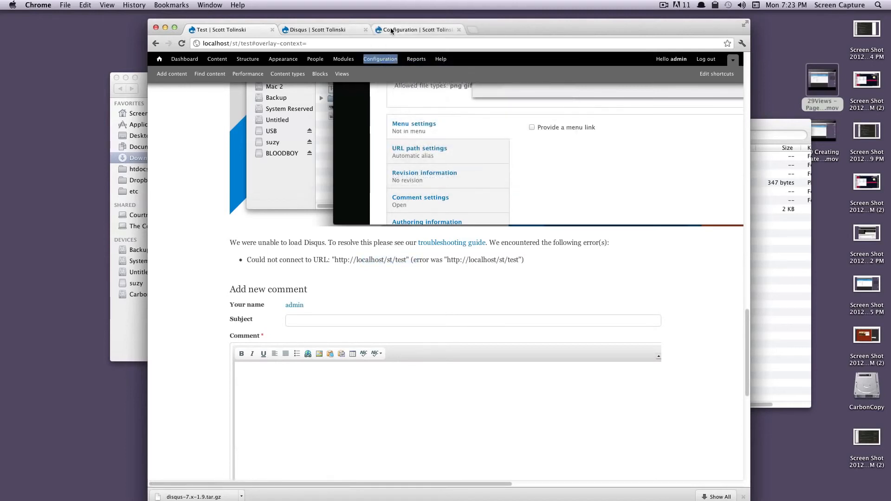
left_click(391, 31)
scroll(464, 288, "down", 5)
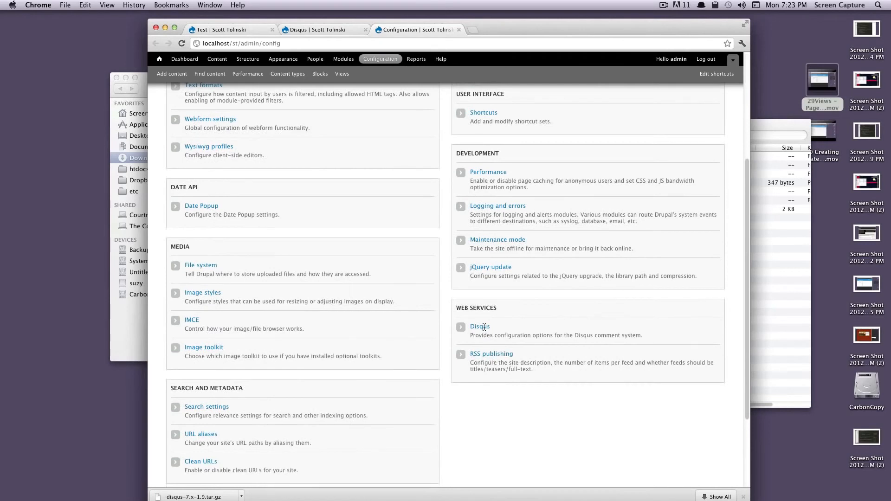
left_click(484, 326)
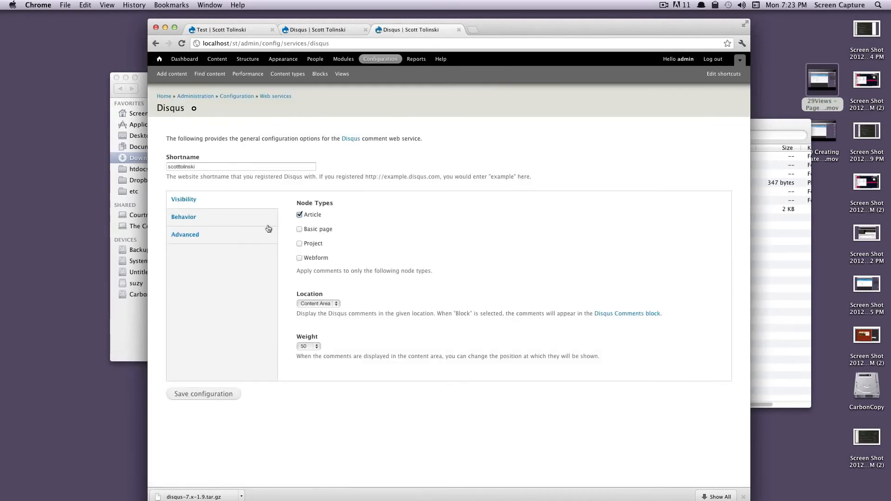
Enable the Testing option in the Disqus Behavior settings and save the configuration
left_click(265, 224)
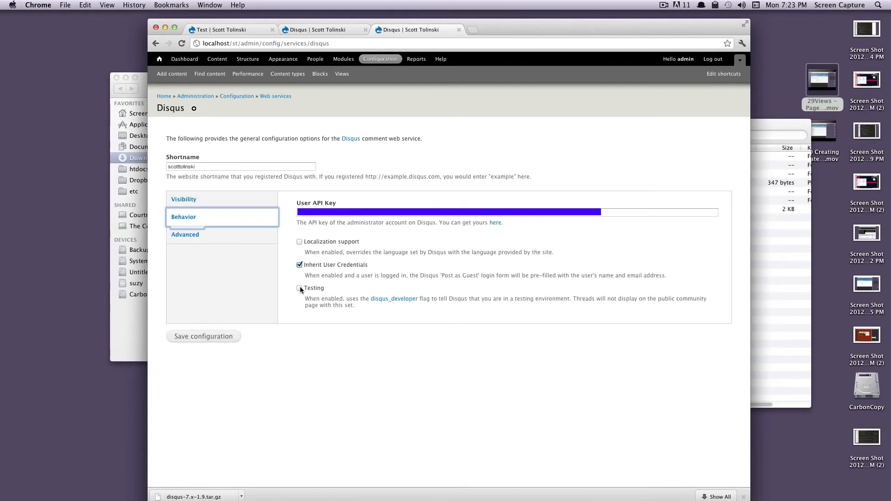
left_click(299, 288)
left_click(215, 338)
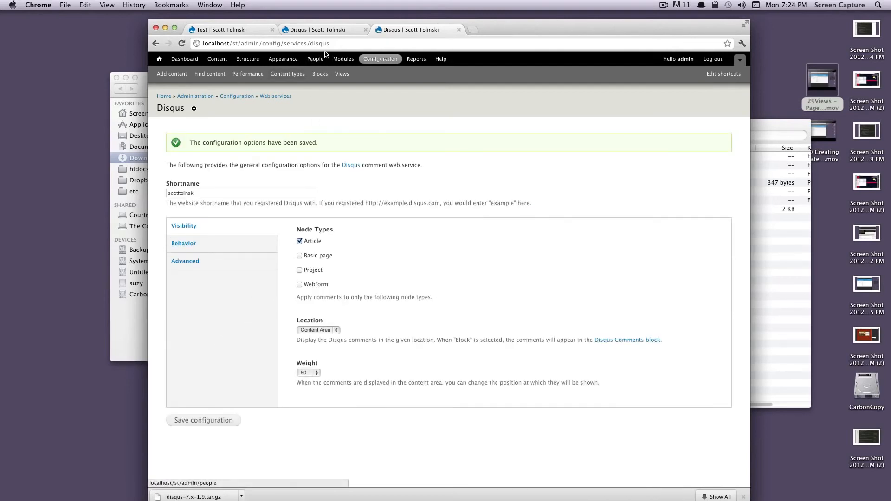
Return to the Test article, reload it and check the Disqus comment box below the images
left_click(230, 30)
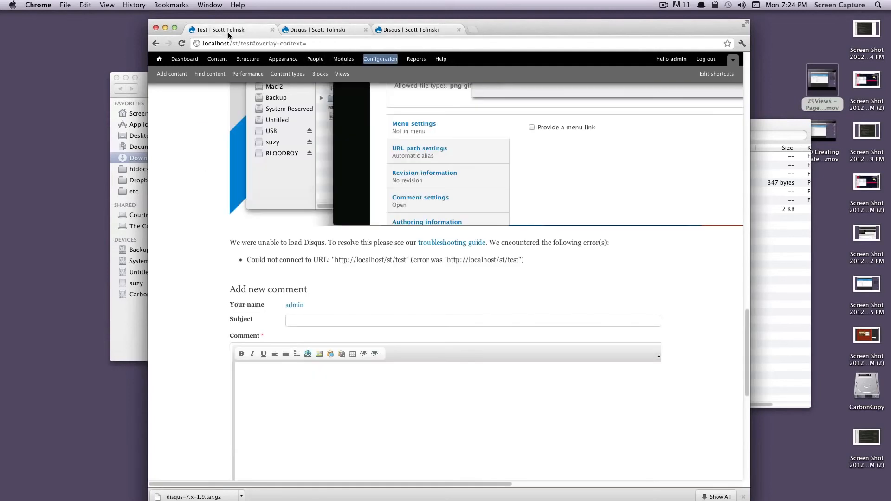
scroll(319, 226, "down", 5)
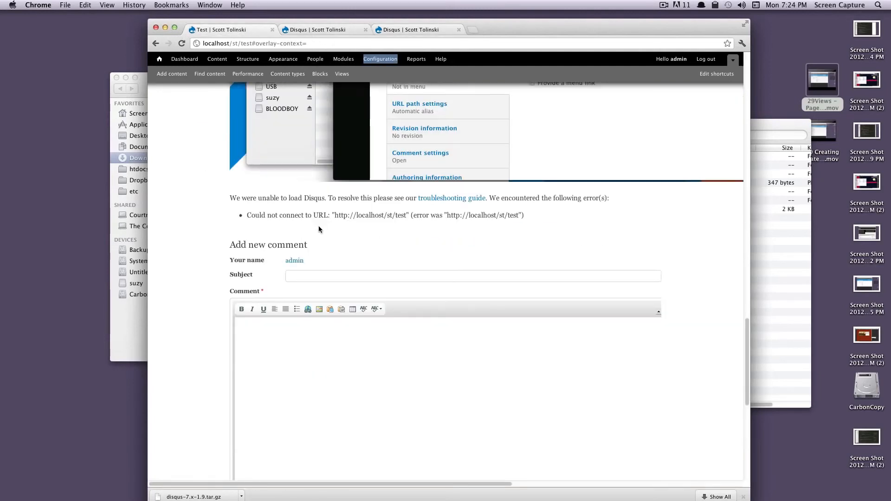
scroll(319, 229, "up", 10)
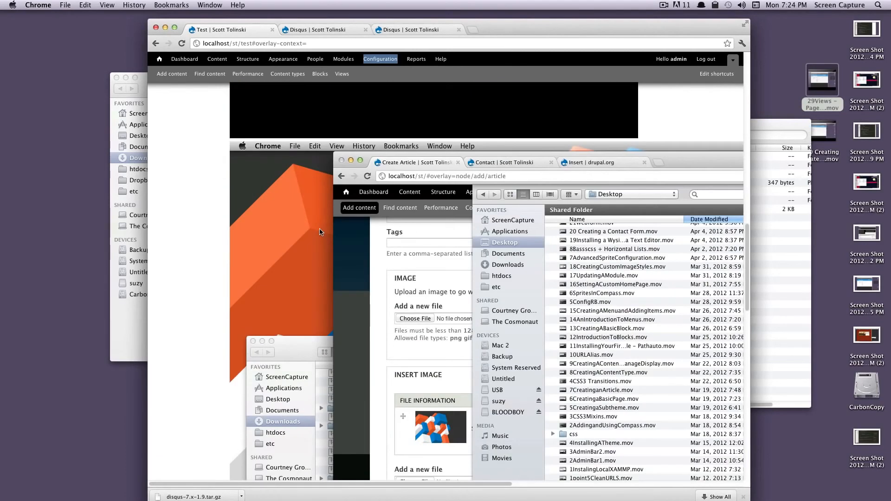
scroll(321, 232, "down", 2)
left_click(181, 44)
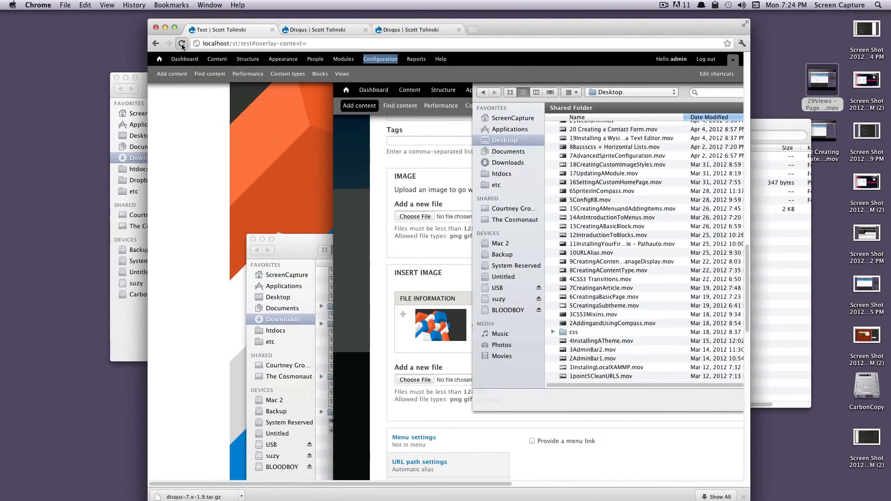
scroll(336, 302, "down", 8)
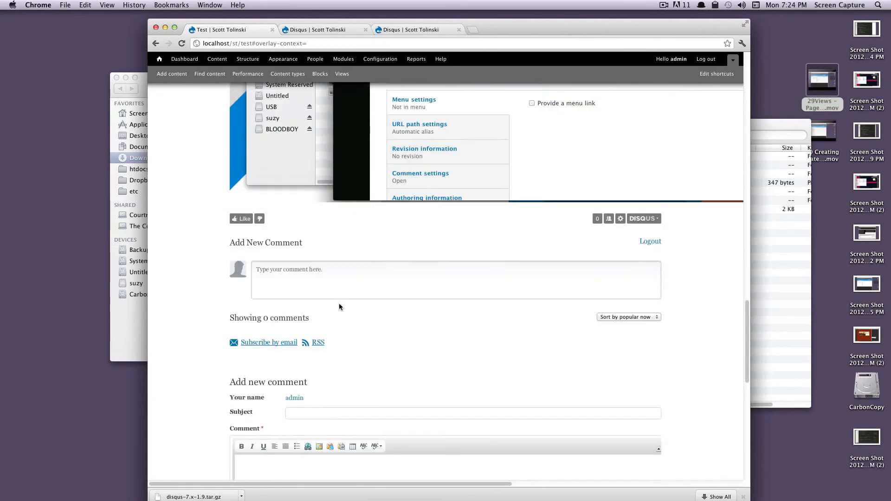
left_click(304, 279)
scroll(306, 279, "up", 10)
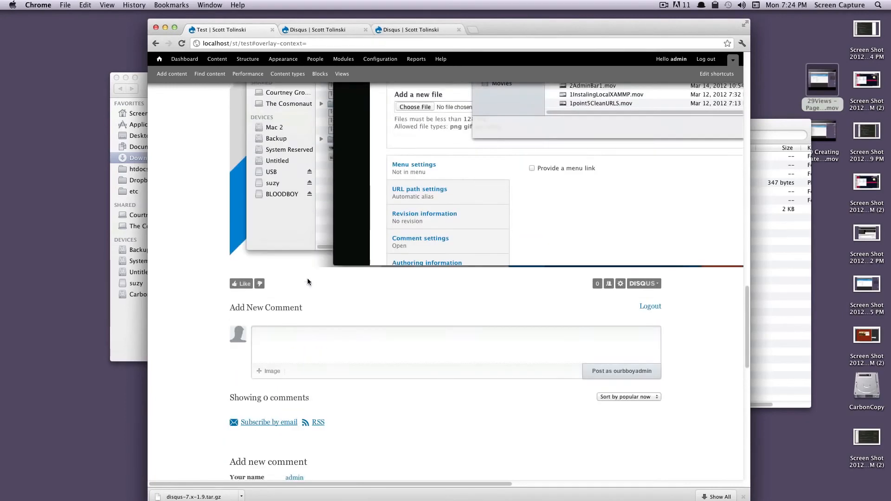
Open the New Site article from the content list and view its Disqus comment area
left_click(207, 75)
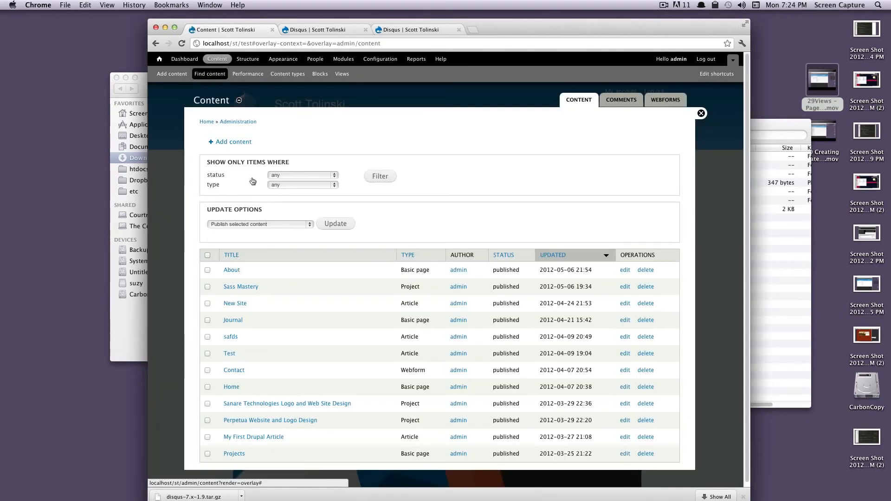
left_click(240, 304)
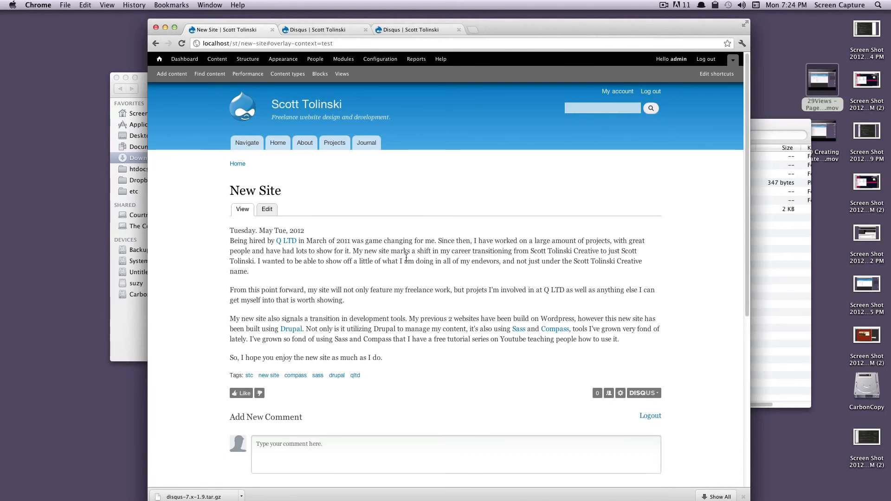
scroll(407, 257, "down", 5)
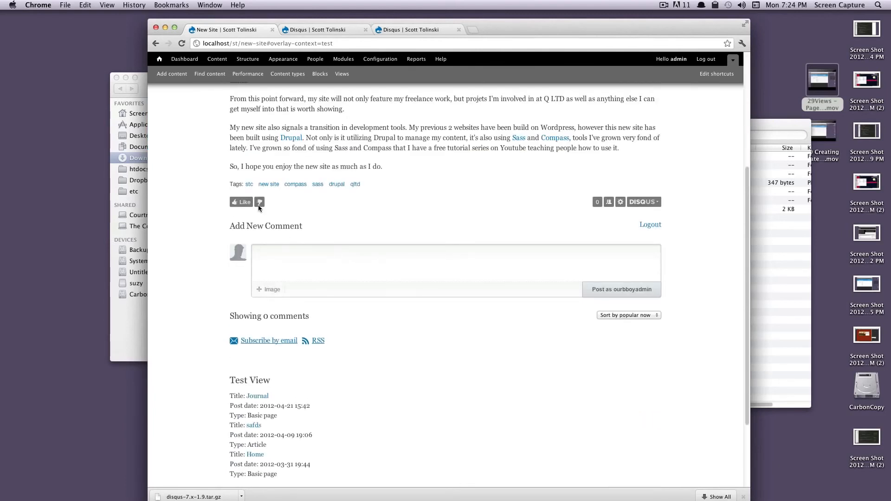
Post the comment "Hey what's up." in the Disqus comment box of the New Site article
left_click(387, 259)
type("Hey What")
key("BackSpace")
key("BackSpace")
key("BackSpace")
key("BackSpace")
type("what's up")
left_click(610, 298)
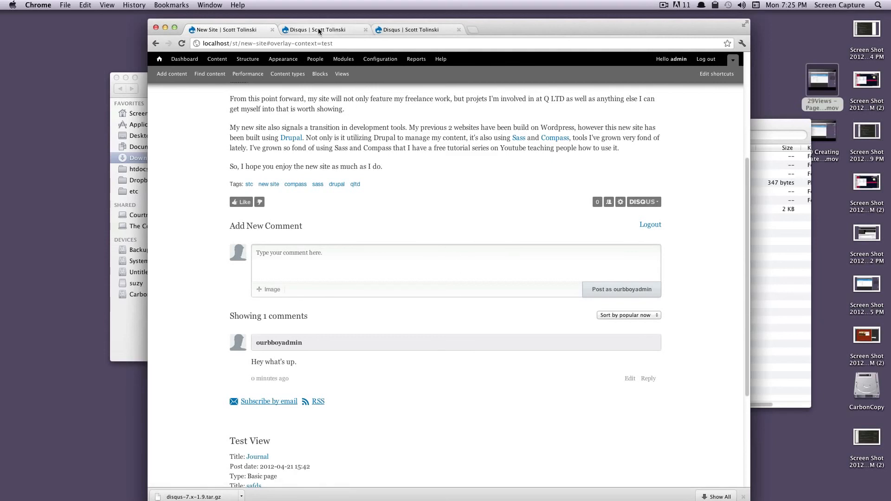
Return to the saved Disqus configuration page to review its node type visibility settings
left_click(411, 32)
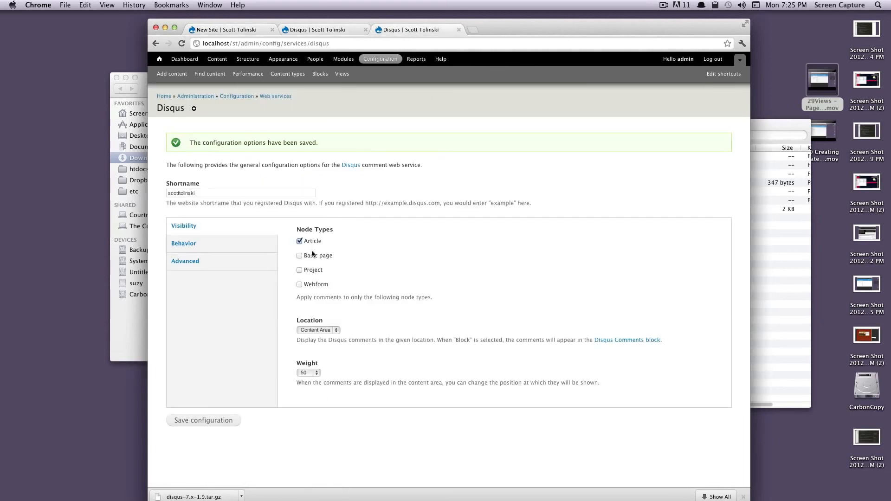